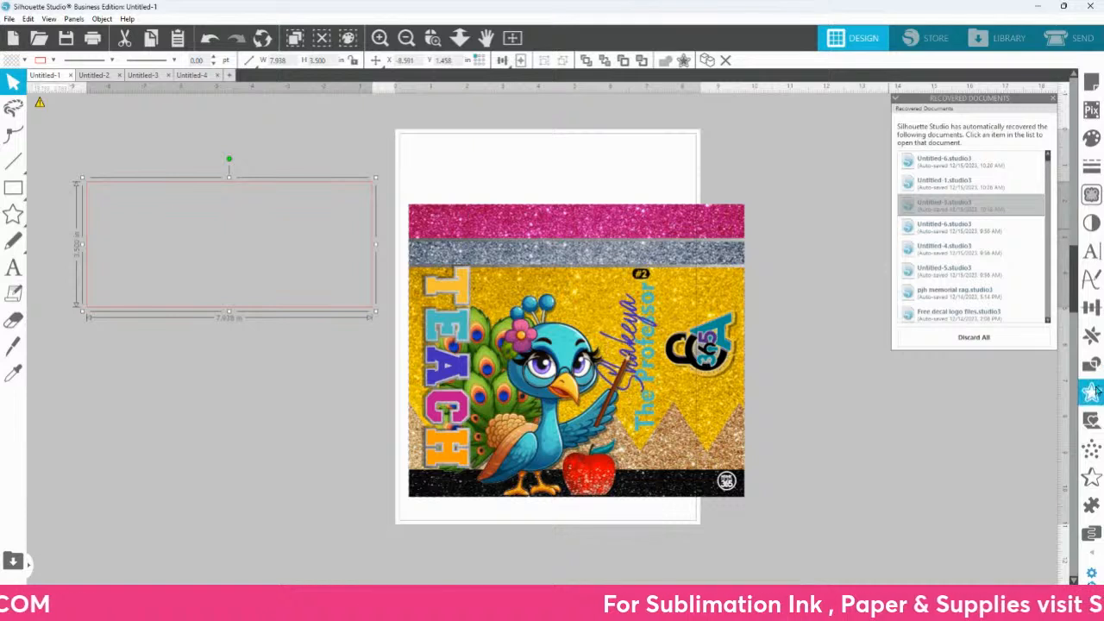
Step: Add a 0.25 in offset with rounded corners around the rectangle
{"action": "left_click", "coordinate": [1091, 392]}
{"action": "left_click", "coordinate": [928, 131]}
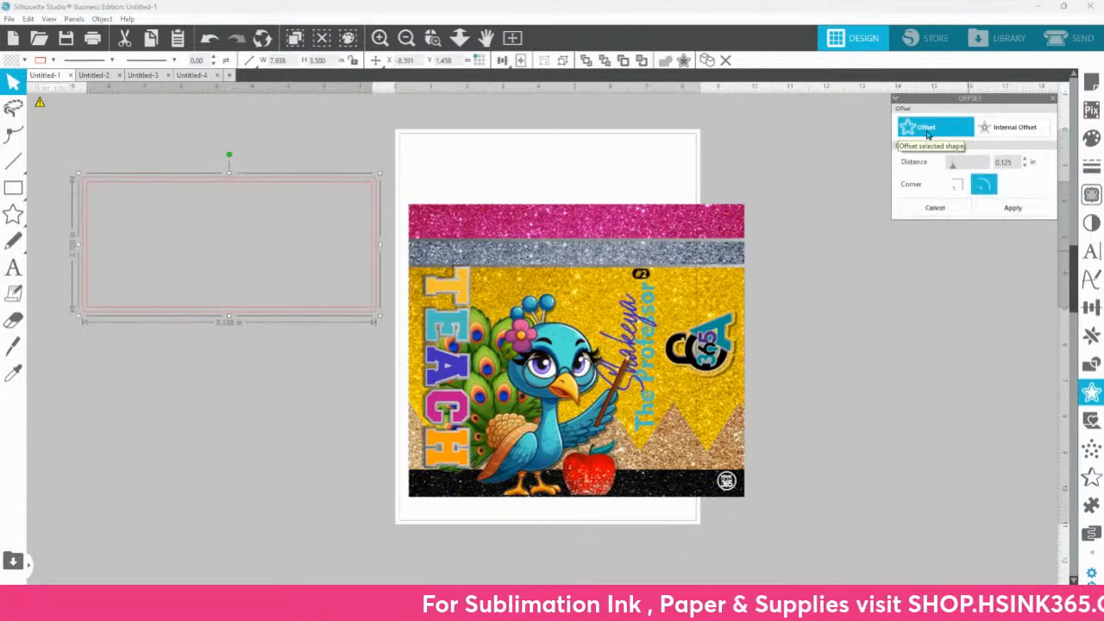
{"action": "left_click_drag", "start_coordinate": [1017, 160], "coordinate": [975, 163]}
{"action": "type", "text": ".25"}
{"action": "key", "text": "Return"}
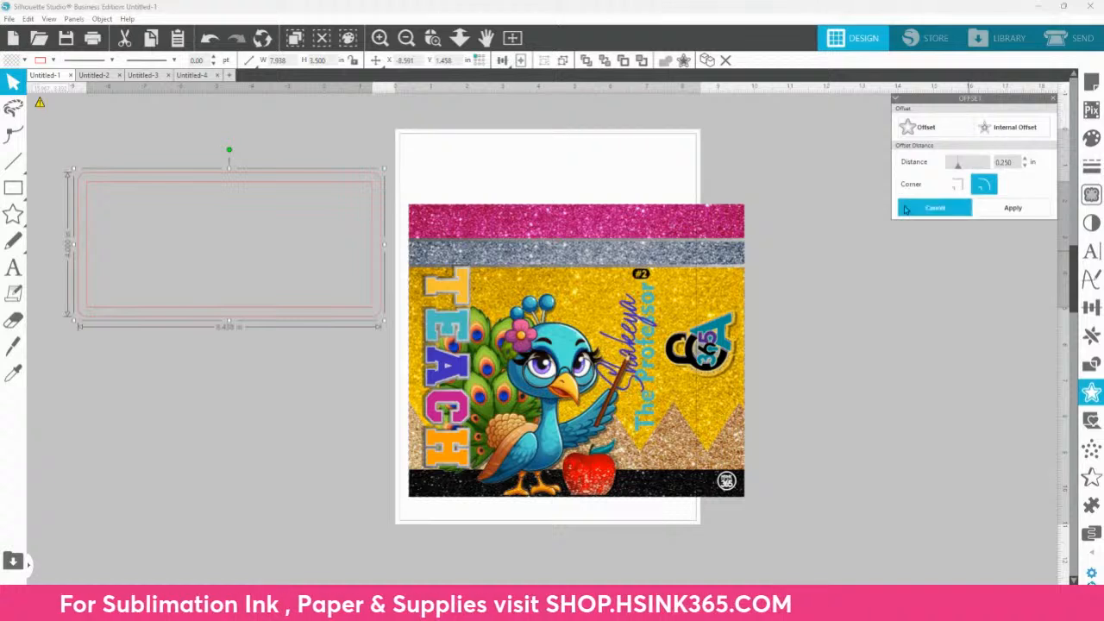
Step: Move the glitter pencil background onto the offset rectangle and resize it to about 8.57 × 4.09 in
{"action": "left_click", "coordinate": [732, 264]}
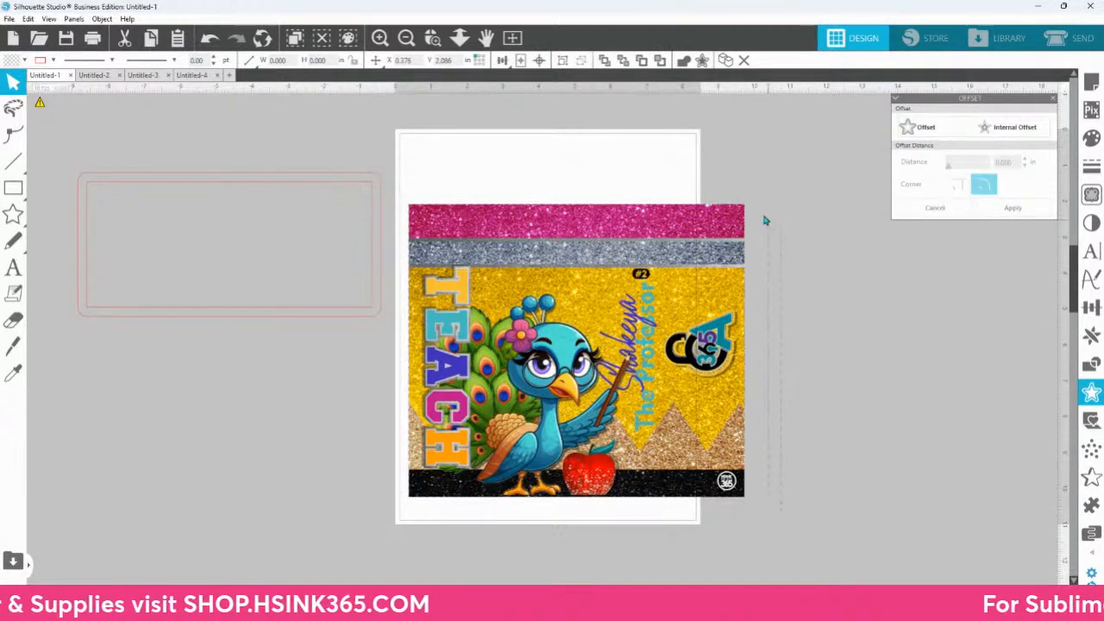
{"action": "right_click", "coordinate": [742, 194]}
{"action": "left_click_drag", "start_coordinate": [724, 221], "coordinate": [688, 255]}
{"action": "key", "text": "ctrl+z"}
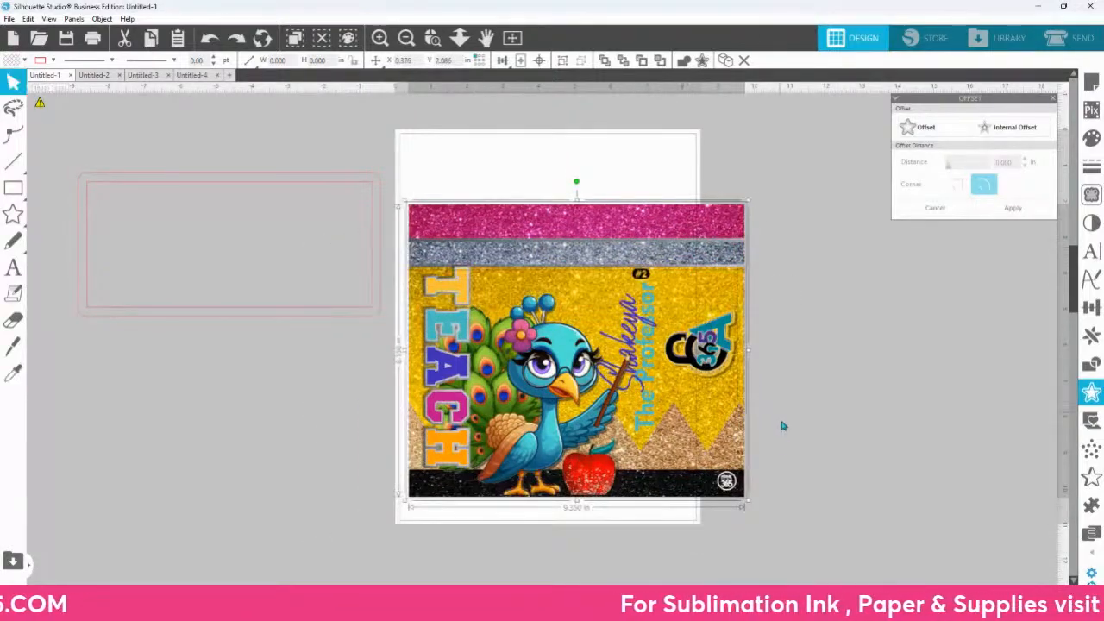
{"action": "mouse_move", "coordinate": [718, 412]}
{"action": "left_mouse_down"}
{"action": "mouse_move", "coordinate": [889, 311]}
{"action": "mouse_move", "coordinate": [932, 349]}
{"action": "mouse_move", "coordinate": [762, 332]}
{"action": "mouse_move", "coordinate": [461, 387]}
{"action": "mouse_move", "coordinate": [390, 380]}
{"action": "left_mouse_up"}
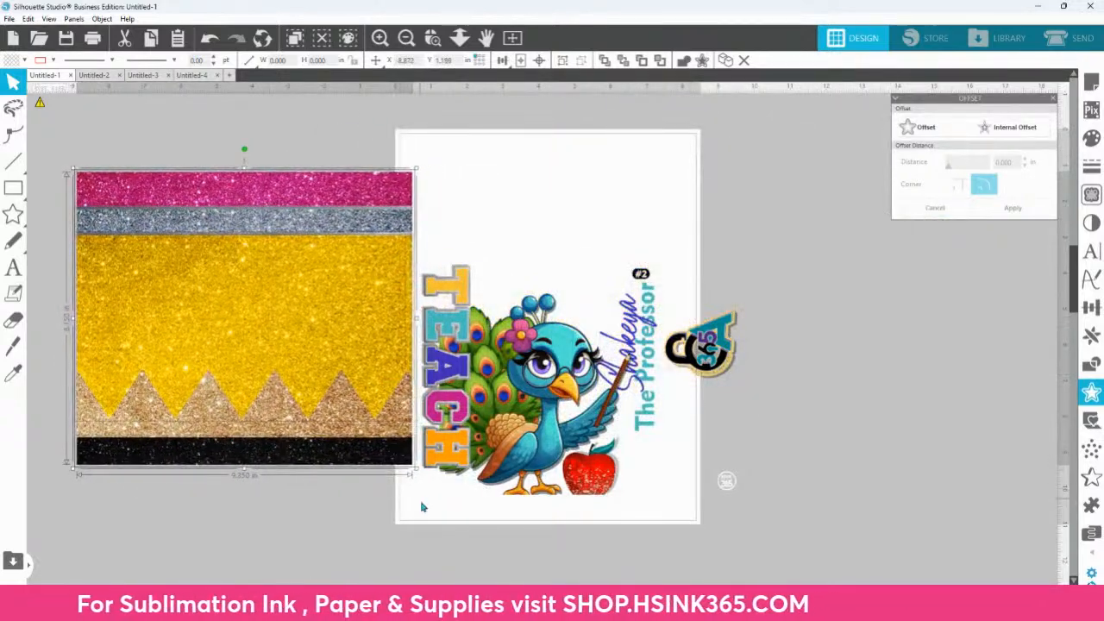
{"action": "mouse_move", "coordinate": [417, 476]}
{"action": "left_mouse_down"}
{"action": "mouse_move", "coordinate": [388, 342]}
{"action": "mouse_move", "coordinate": [325, 239]}
{"action": "left_mouse_up"}
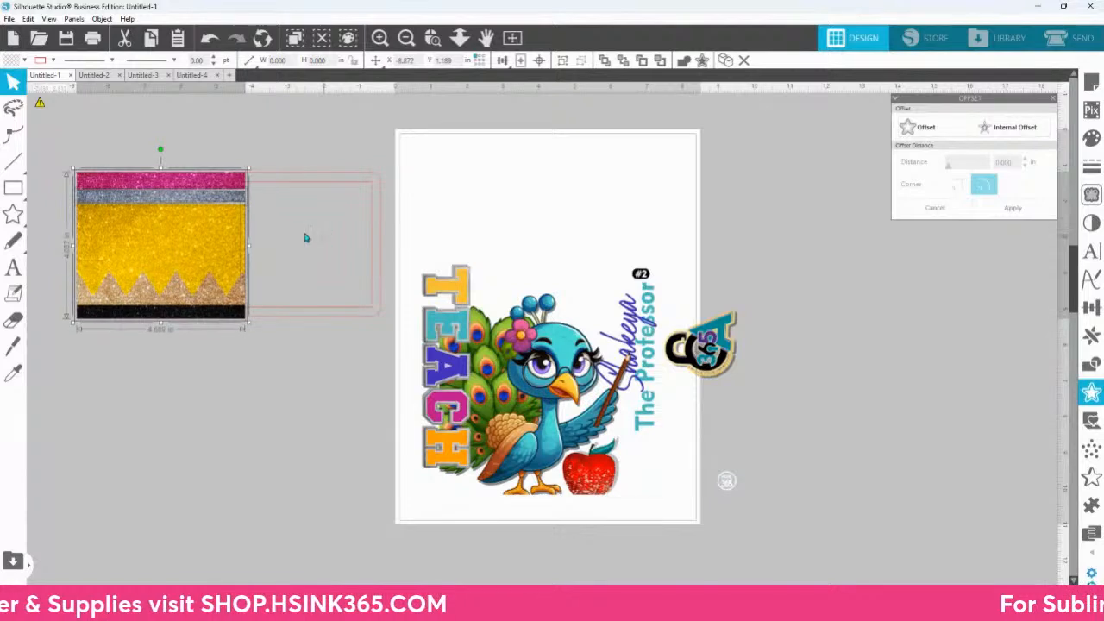
{"action": "left_click_drag", "start_coordinate": [250, 246], "coordinate": [390, 243]}
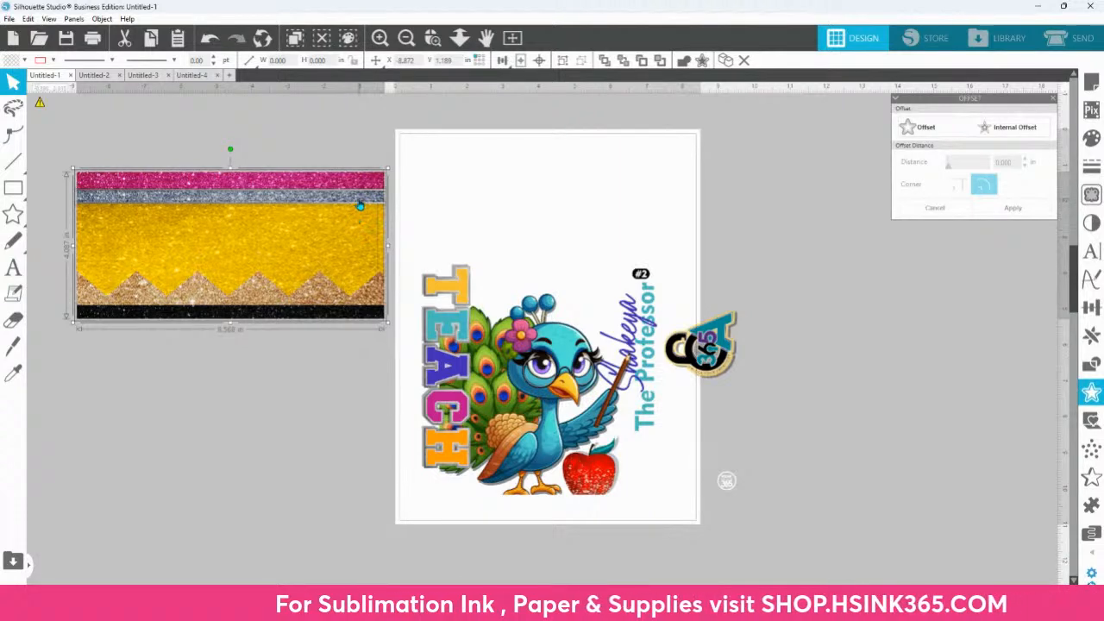
Step: Delete the narrow yellow strip at the right edge of the pencil background
{"action": "left_click", "coordinate": [432, 37]}
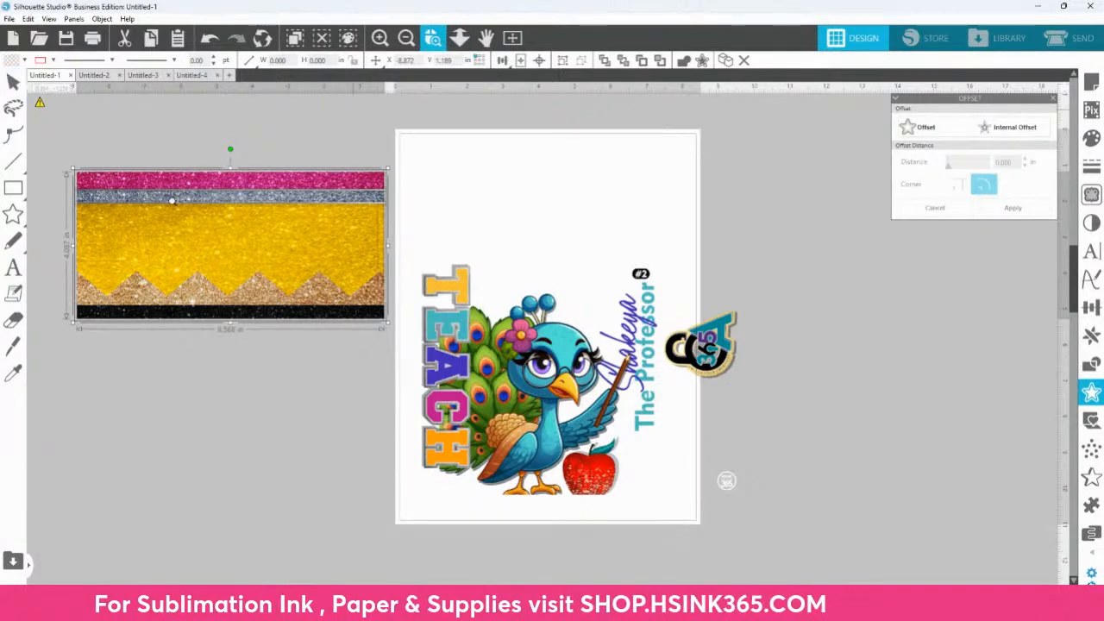
{"action": "left_click_drag", "start_coordinate": [221, 196], "coordinate": [509, 390]}
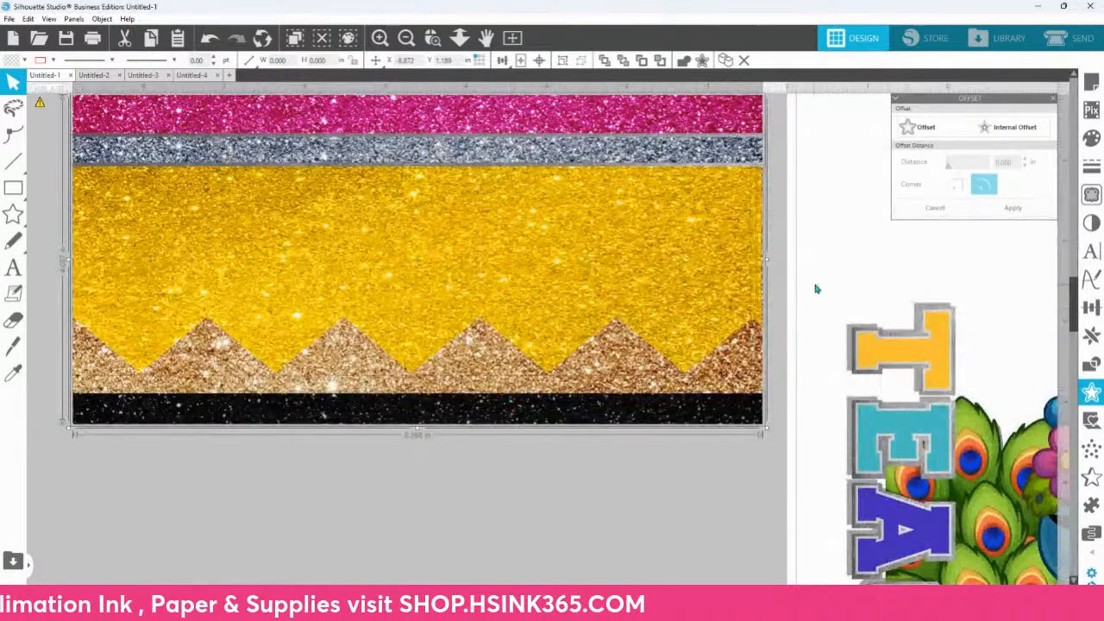
{"action": "left_click", "coordinate": [816, 285]}
{"action": "left_click", "coordinate": [757, 314]}
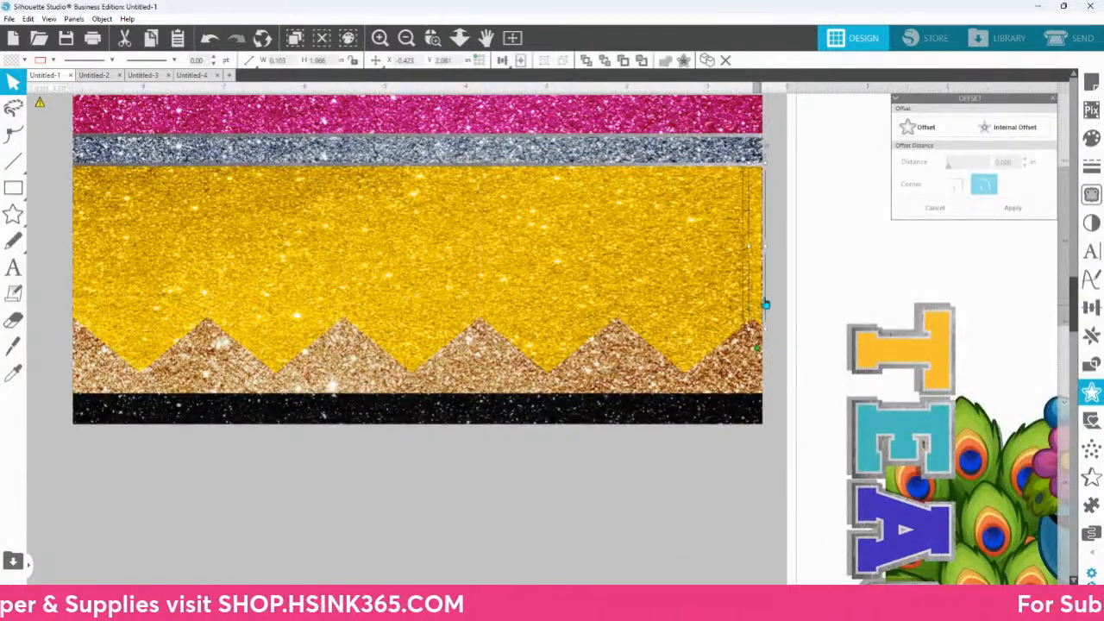
{"action": "key", "text": "Delete"}
Step: Release the yellow pencil body's compound path and duplicate its rightmost segment directly to its right
{"action": "left_click", "coordinate": [721, 313]}
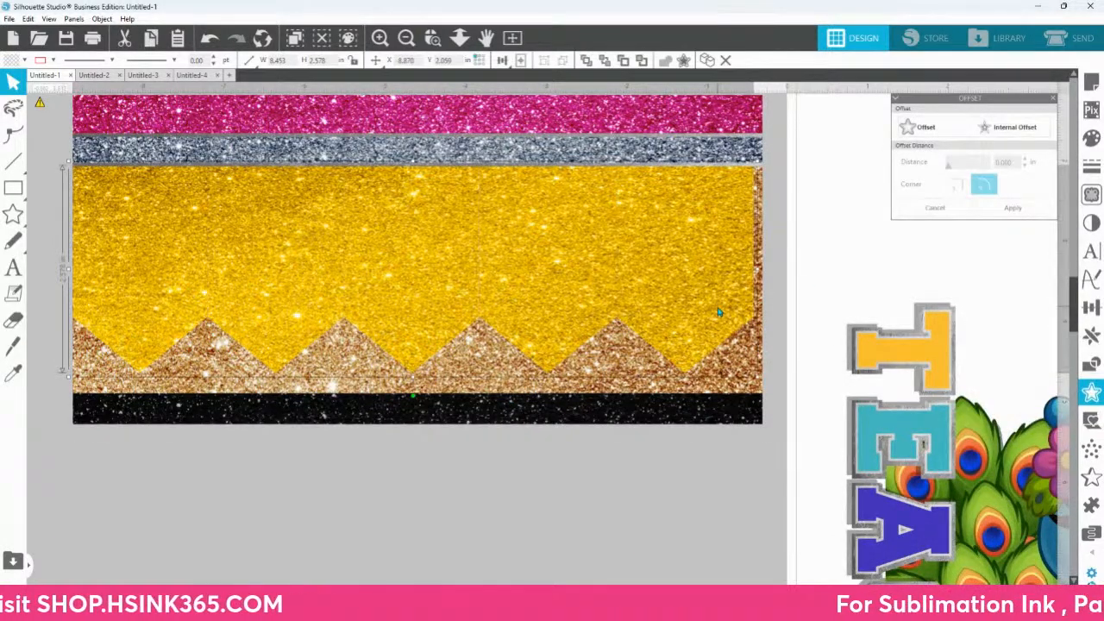
{"action": "right_click", "coordinate": [718, 312]}
{"action": "left_click", "coordinate": [777, 509]}
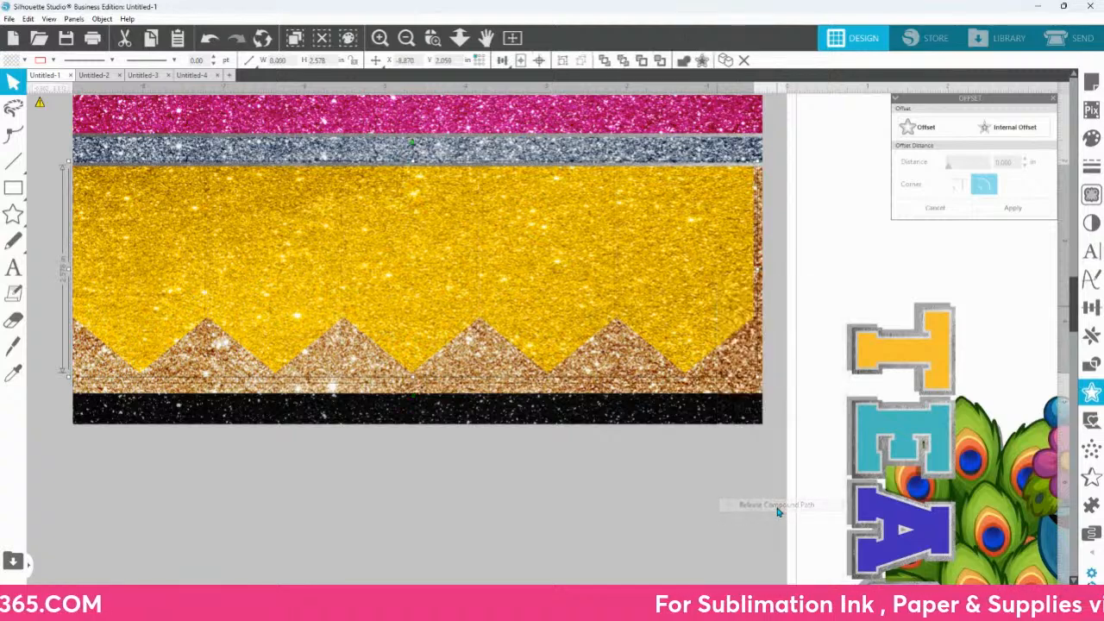
{"action": "left_click", "coordinate": [750, 513]}
{"action": "left_click", "coordinate": [665, 242]}
{"action": "key", "text": "i"}
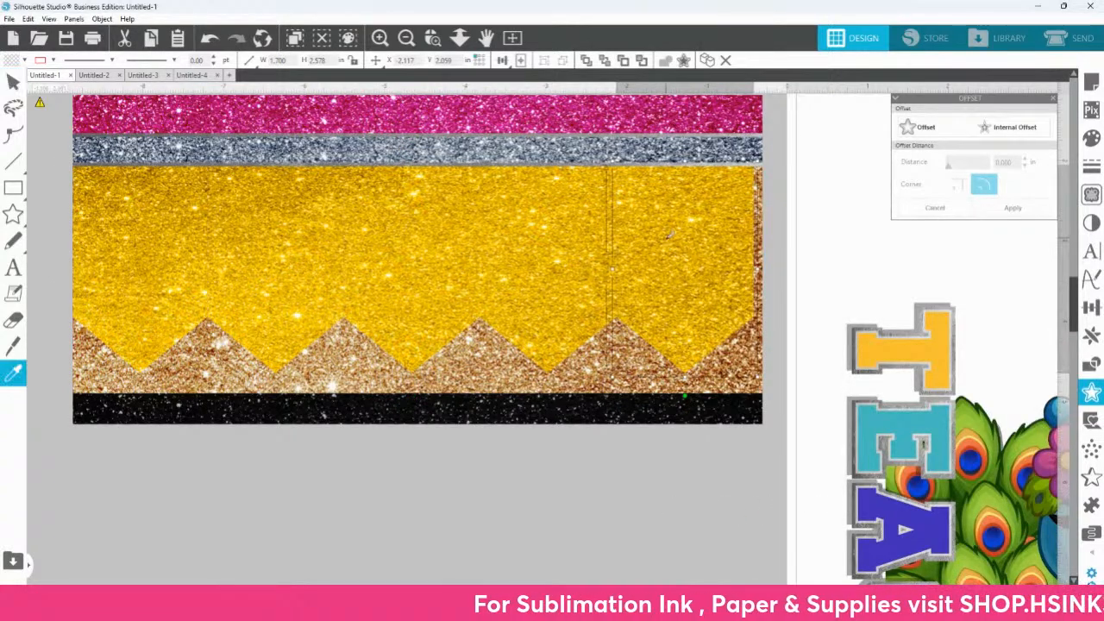
{"action": "key", "text": "ctrl+d"}
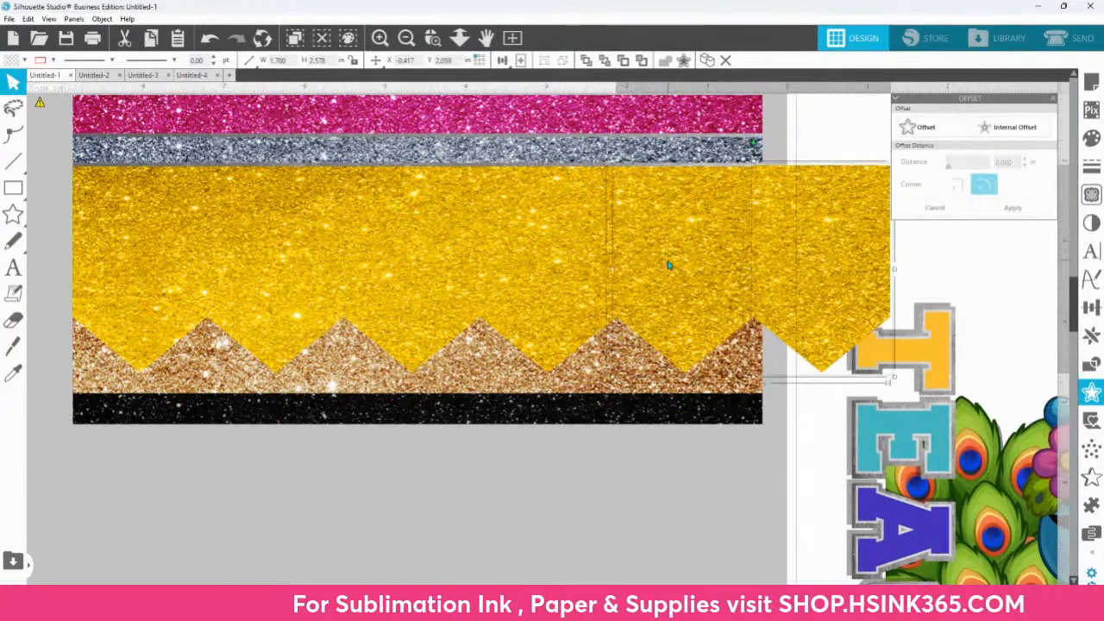
Step: Select all six yellow segments together and narrow them to the width of the brown glitter background
{"action": "left_click", "coordinate": [581, 267]}
{"action": "left_click", "coordinate": [448, 293]}
{"action": "left_click", "coordinate": [264, 297]}
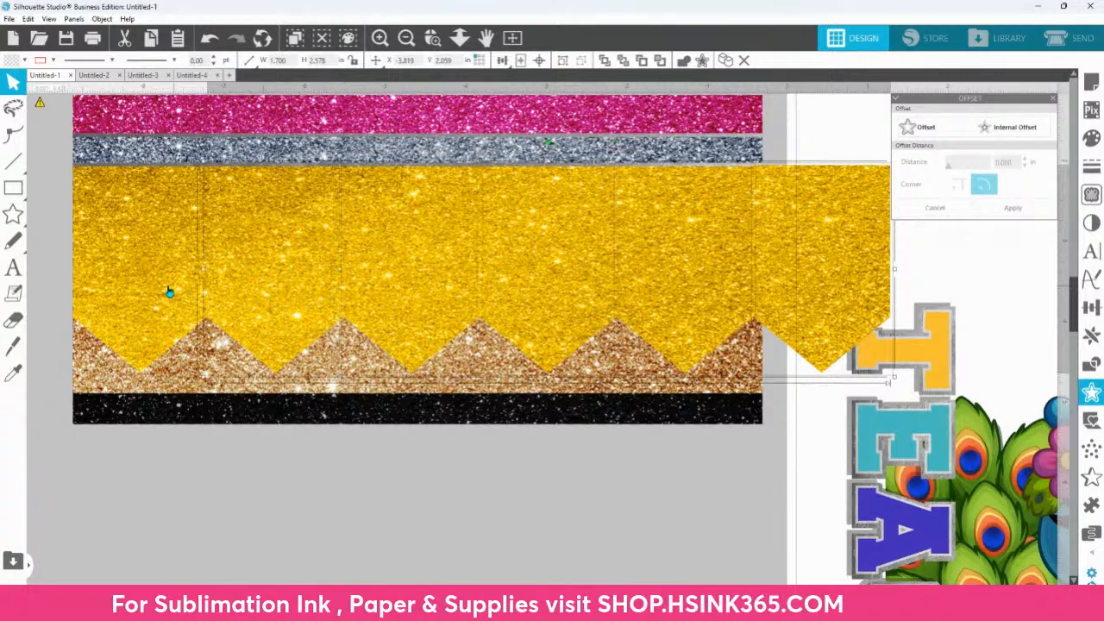
{"action": "left_click", "coordinate": [172, 294]}
{"action": "left_click_drag", "start_coordinate": [895, 268], "coordinate": [769, 278]}
Step: Send the brown glitter rectangle to the back of the pencil design
{"action": "left_click", "coordinate": [459, 37]}
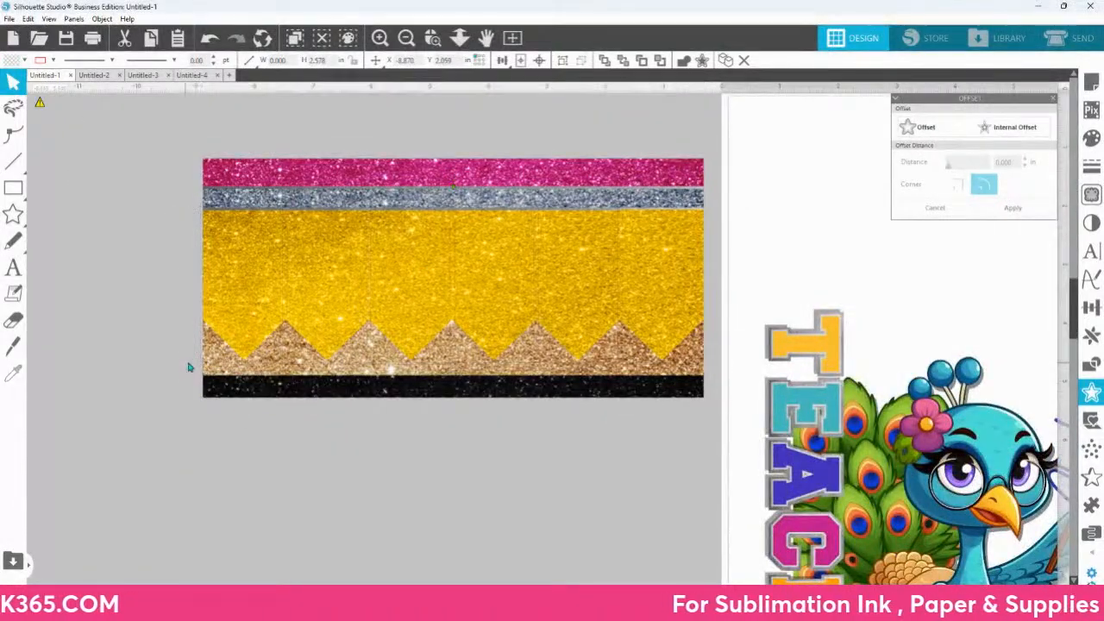
{"action": "left_click", "coordinate": [209, 365]}
{"action": "left_click", "coordinate": [216, 364]}
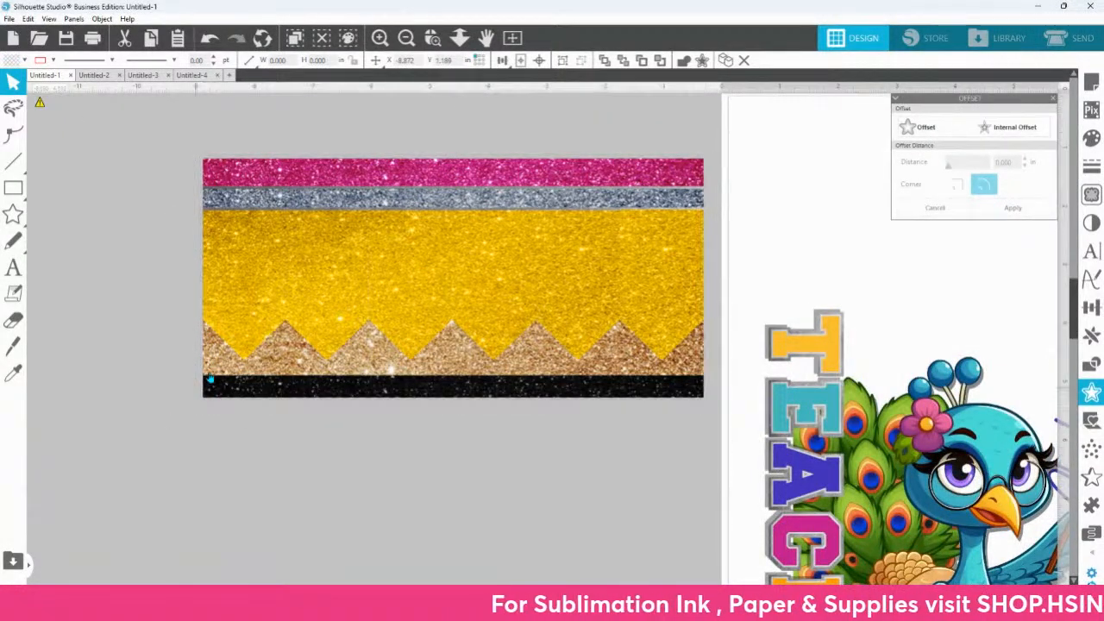
{"action": "right_click", "coordinate": [215, 367]}
{"action": "left_click", "coordinate": [261, 297]}
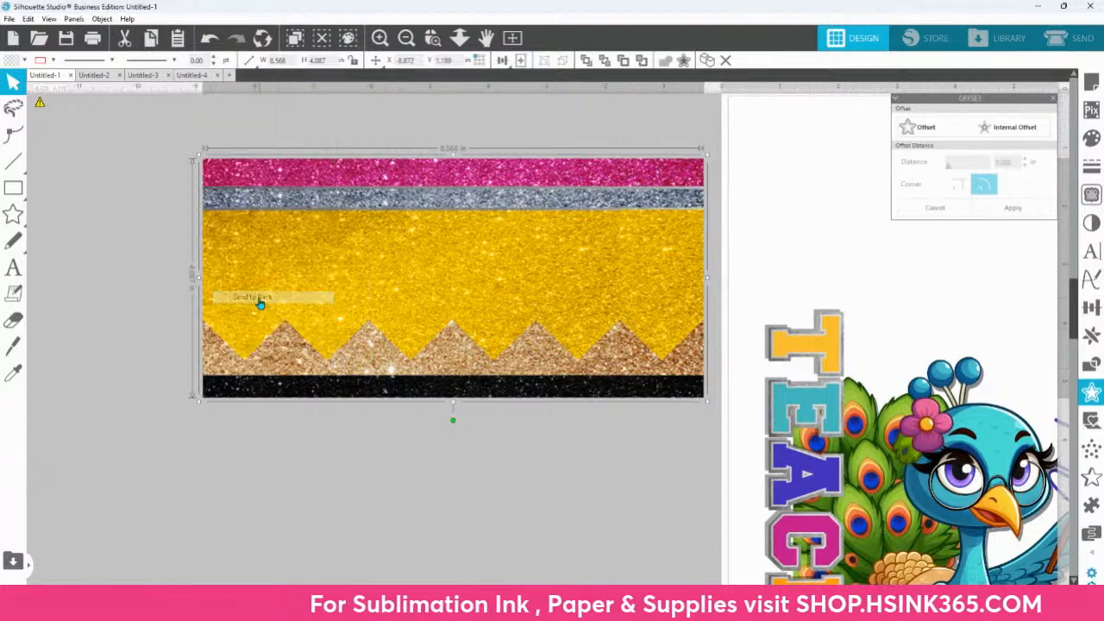
Step: Try to bring the brown glitter rectangle to the front and undo that change
{"action": "left_click", "coordinate": [246, 413]}
{"action": "left_click", "coordinate": [221, 367]}
{"action": "right_click", "coordinate": [237, 328]}
{"action": "left_click", "coordinate": [263, 307]}
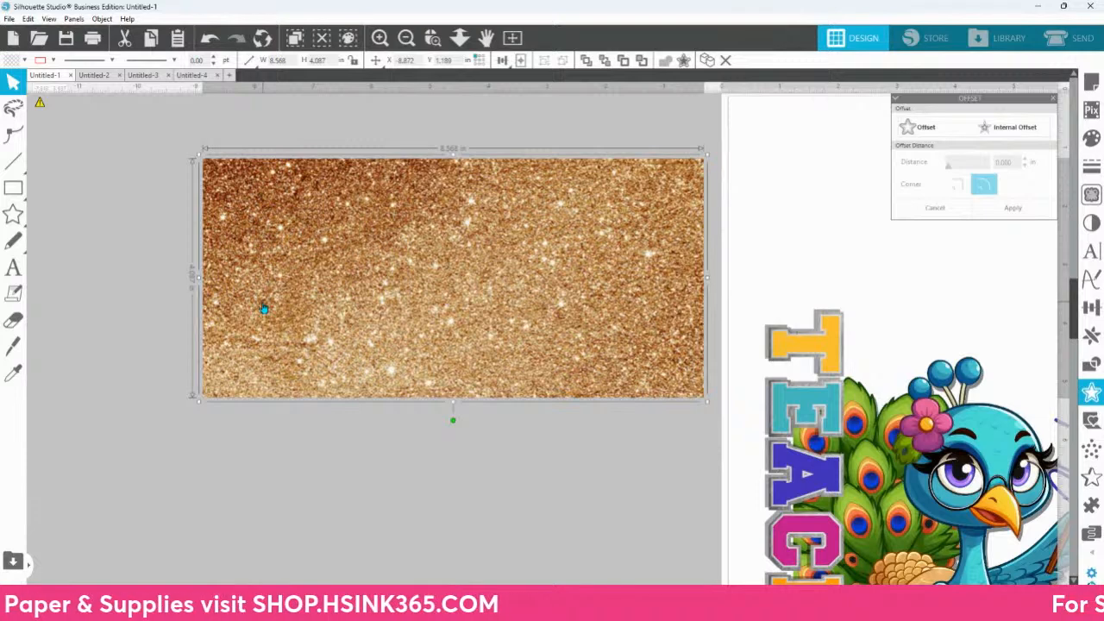
{"action": "key", "text": "ctrl+z"}
Step: Bring the inner template rectangle's outline forward over the pencil background
{"action": "left_click", "coordinate": [221, 371]}
{"action": "right_click", "coordinate": [220, 371]}
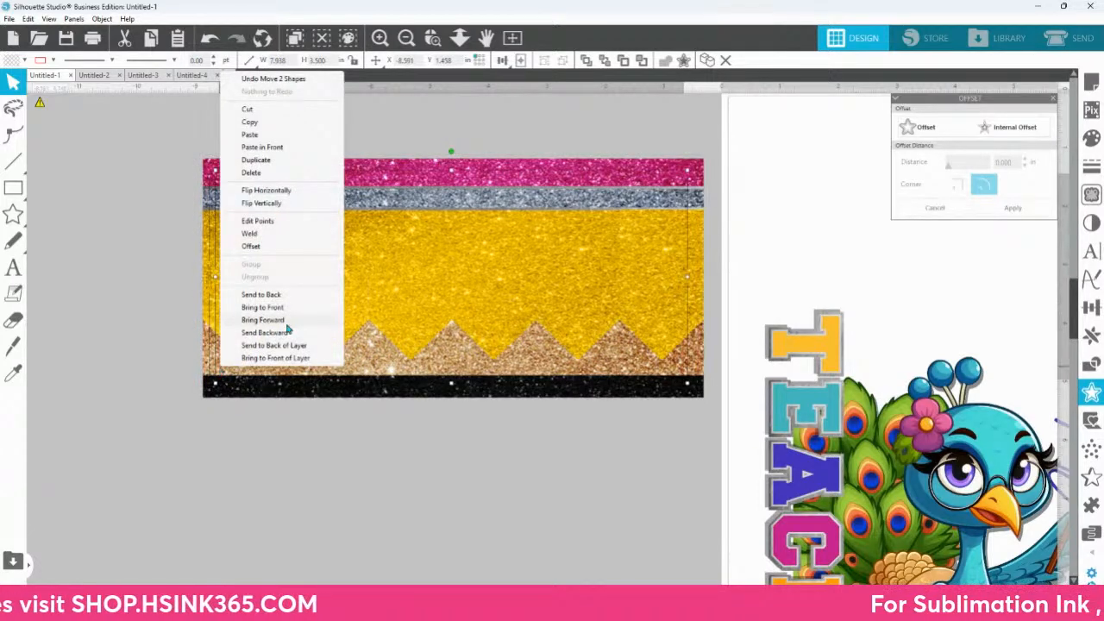
{"action": "left_click", "coordinate": [285, 318]}
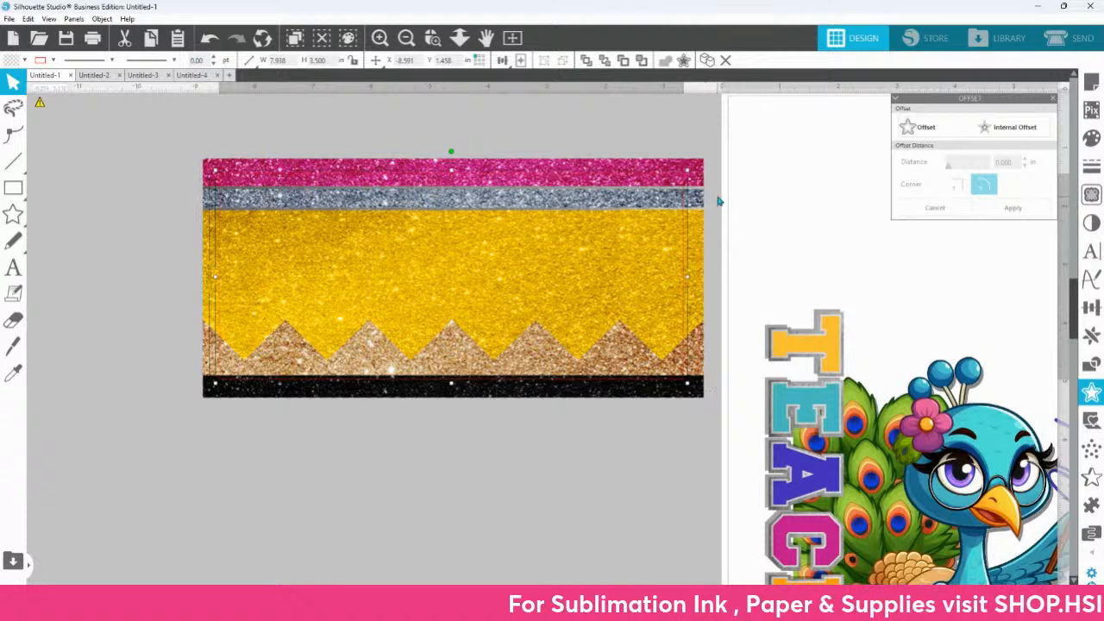
Step: Try to resize the whole pencil background vertically from its bottom edge
{"action": "left_click", "coordinate": [721, 422]}
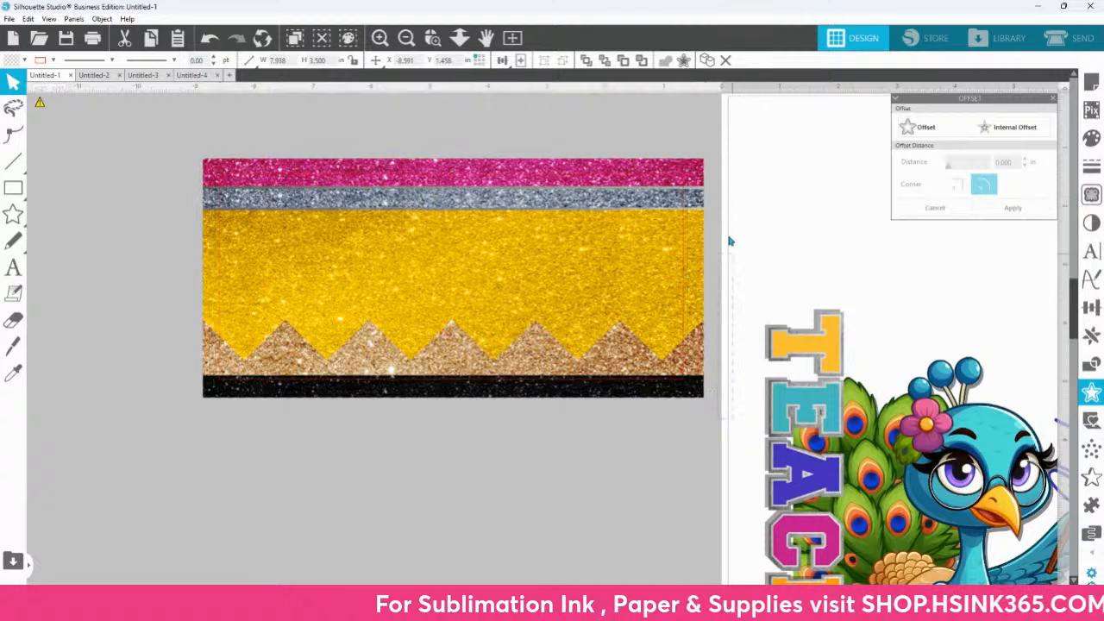
{"action": "left_click", "coordinate": [703, 162]}
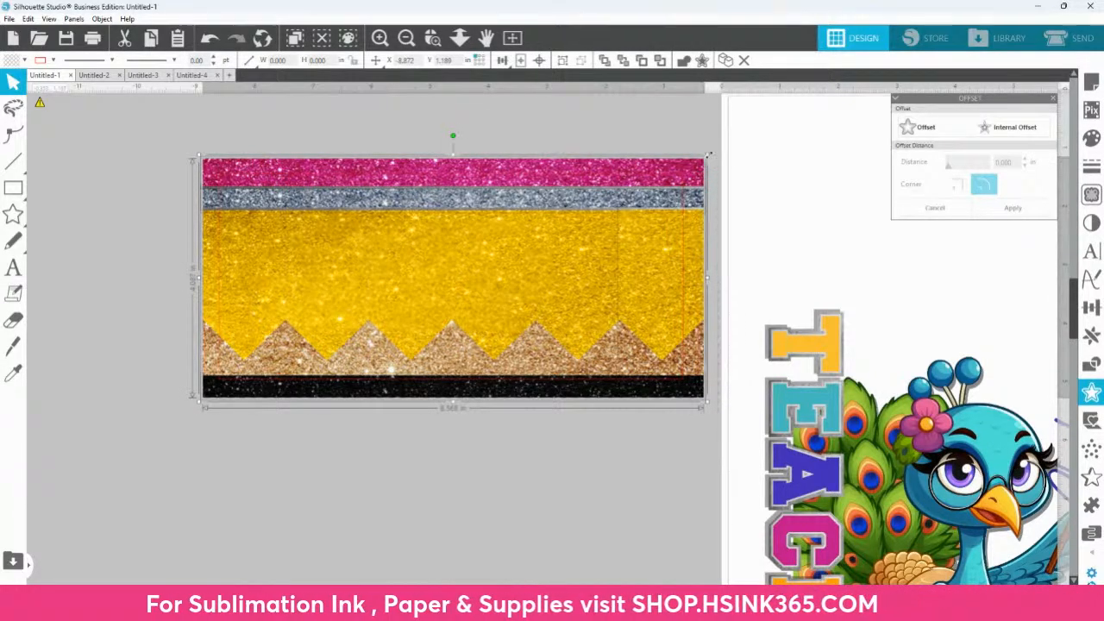
{"action": "mouse_move", "coordinate": [454, 403]}
{"action": "left_mouse_down"}
{"action": "mouse_move", "coordinate": [456, 392]}
{"action": "mouse_move", "coordinate": [458, 407]}
{"action": "left_mouse_up"}
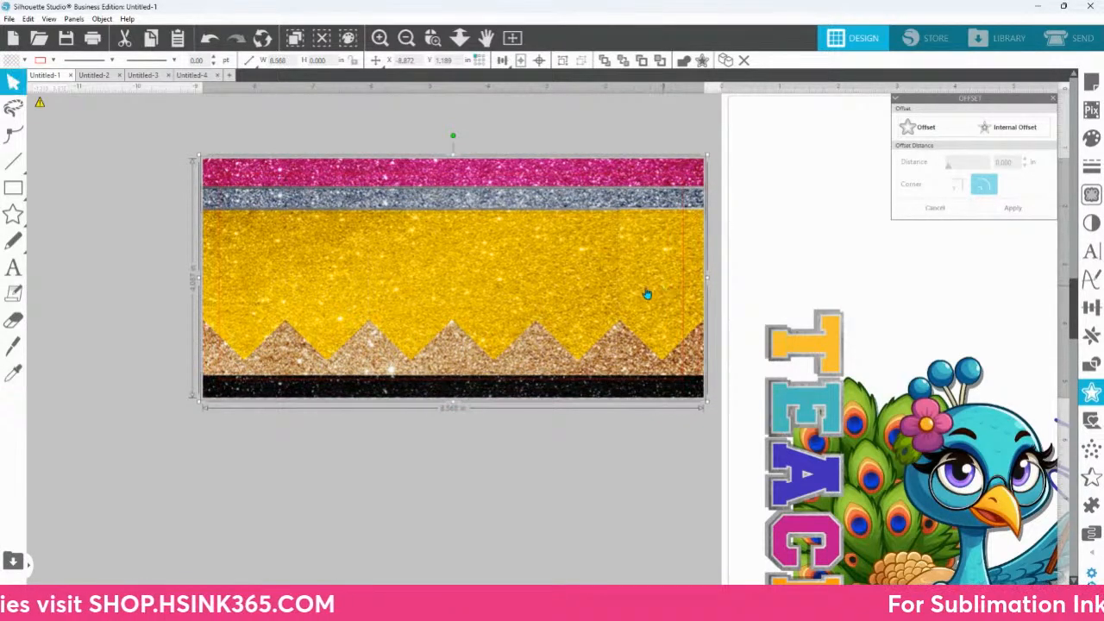
Step: Select the six yellow pencil segments together
{"action": "left_click", "coordinate": [623, 297]}
{"action": "left_click", "coordinate": [592, 298], "text": "shift"}
{"action": "left_click", "coordinate": [491, 304], "text": "shift"}
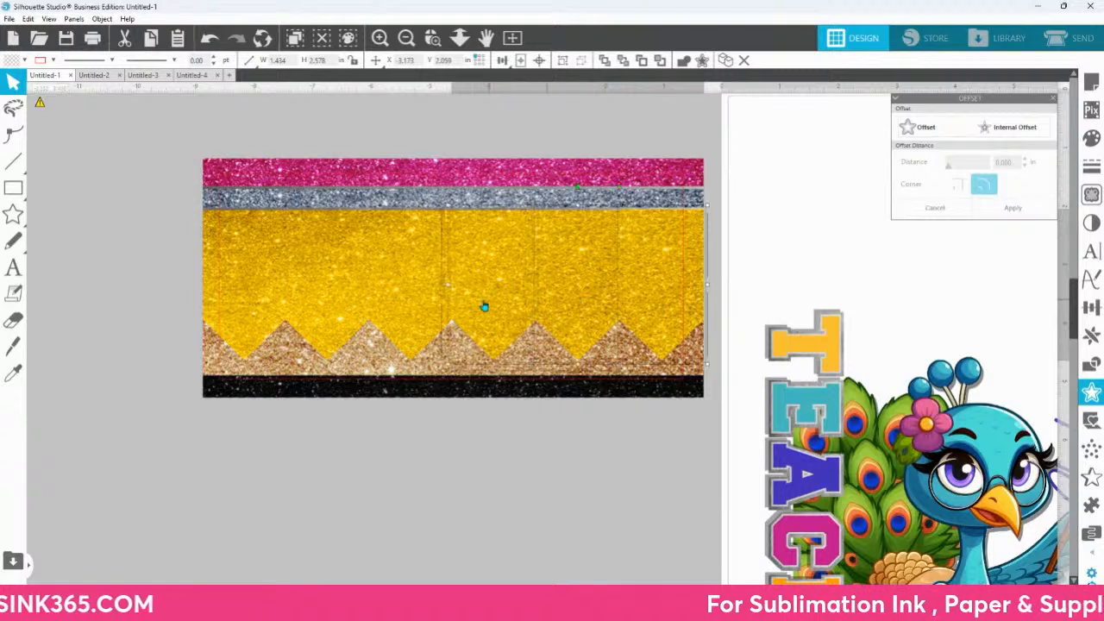
{"action": "left_click", "coordinate": [422, 306], "text": "shift"}
{"action": "left_click", "coordinate": [352, 310], "text": "shift"}
{"action": "left_click", "coordinate": [267, 310], "text": "shift"}
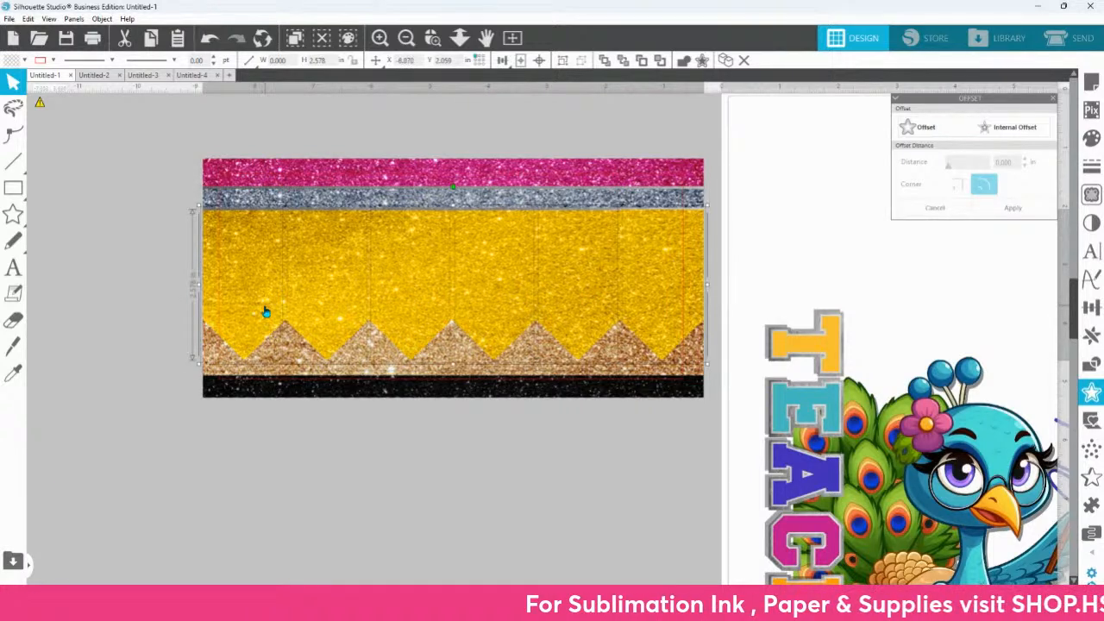
Step: Resize the whole pencil background to about 8.49 × 3.64 in to fit the offset outline's width
{"action": "mouse_move", "coordinate": [720, 409]}
{"action": "left_mouse_down"}
{"action": "mouse_move", "coordinate": [714, 159]}
{"action": "mouse_move", "coordinate": [704, 148]}
{"action": "left_mouse_up"}
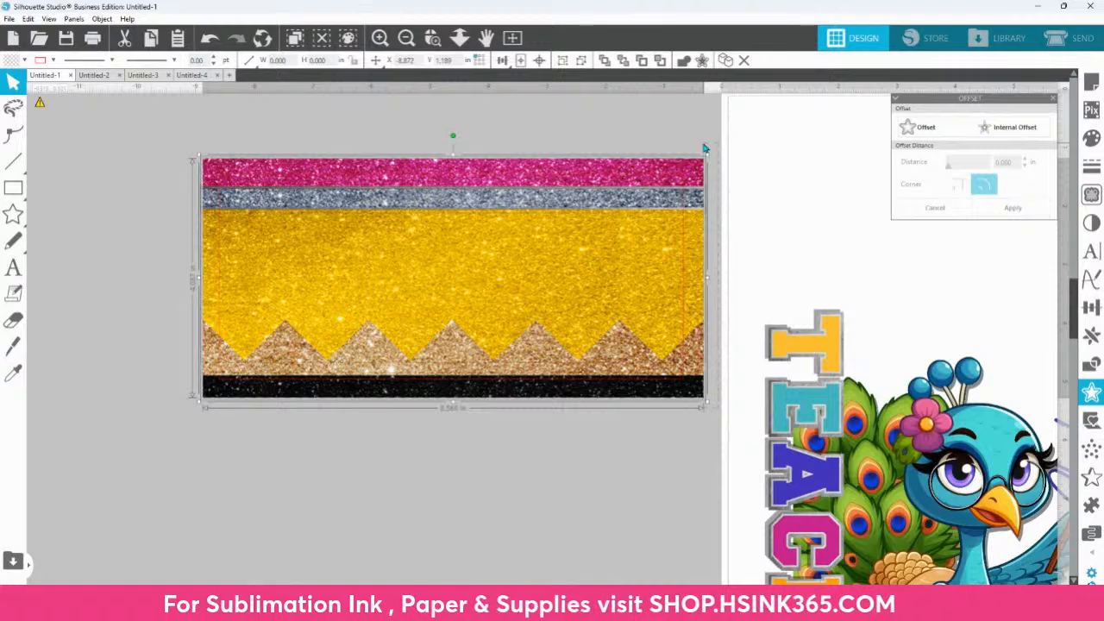
{"action": "mouse_move", "coordinate": [452, 402]}
{"action": "left_mouse_down"}
{"action": "mouse_move", "coordinate": [458, 384]}
{"action": "mouse_move", "coordinate": [458, 399]}
{"action": "left_mouse_up"}
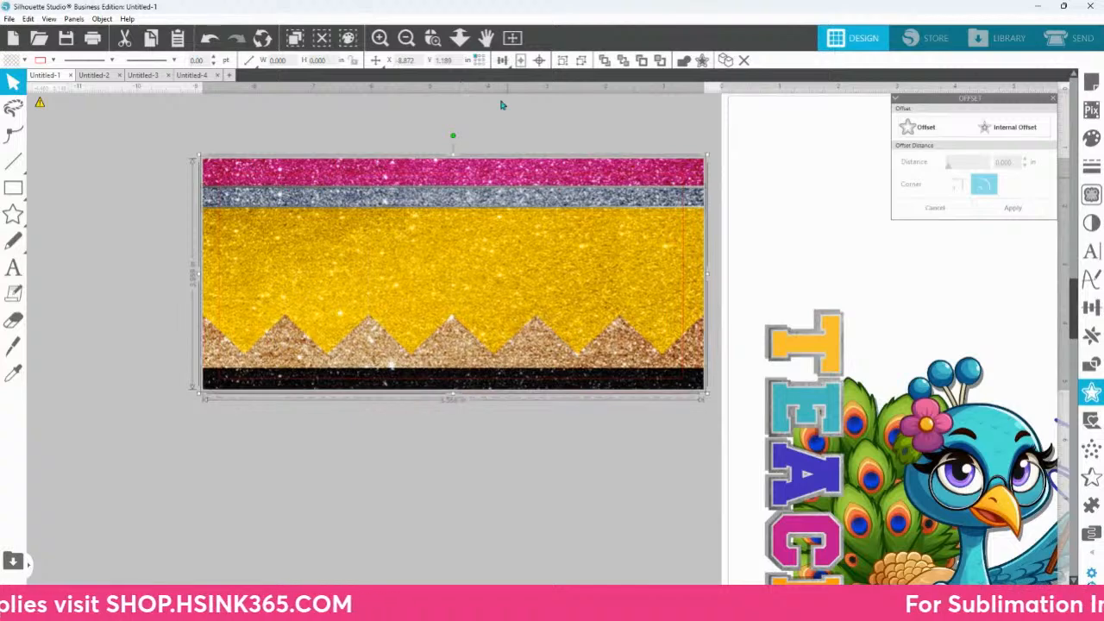
{"action": "left_click_drag", "start_coordinate": [453, 154], "coordinate": [453, 175]}
{"action": "left_click_drag", "start_coordinate": [707, 282], "coordinate": [699, 284]}
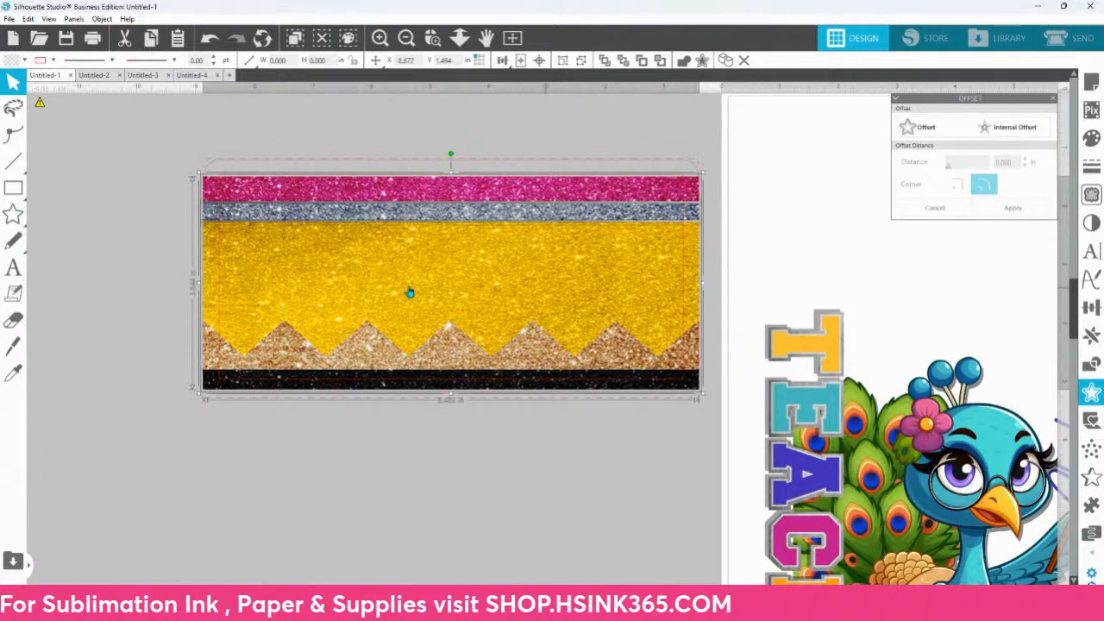
Step: Extend the black strip downward to about 0.39 in tall and the pink strip upward to about 0.74 in tall
{"action": "left_click", "coordinate": [475, 438]}
{"action": "left_click", "coordinate": [470, 389]}
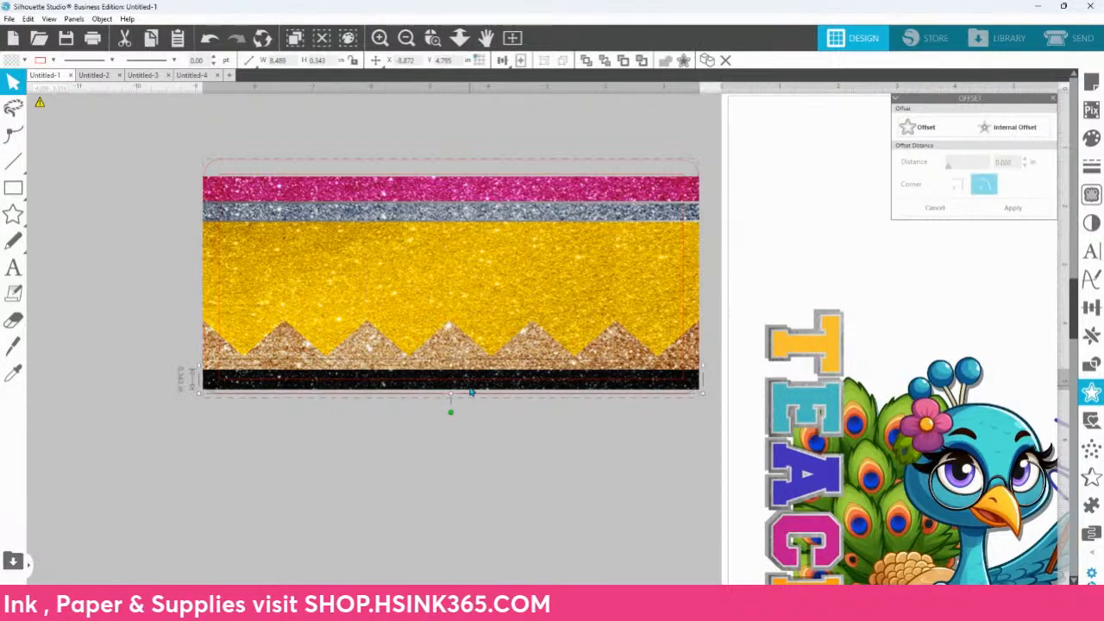
{"action": "left_click_drag", "start_coordinate": [451, 396], "coordinate": [451, 402]}
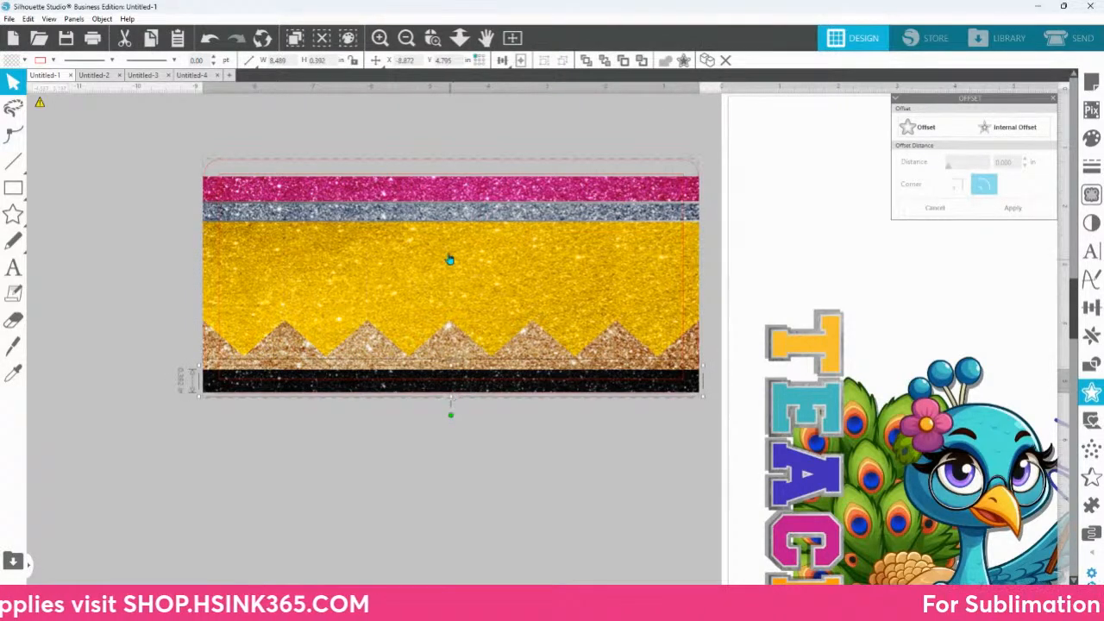
{"action": "left_click", "coordinate": [450, 179]}
{"action": "left_click_drag", "start_coordinate": [451, 171], "coordinate": [452, 158]}
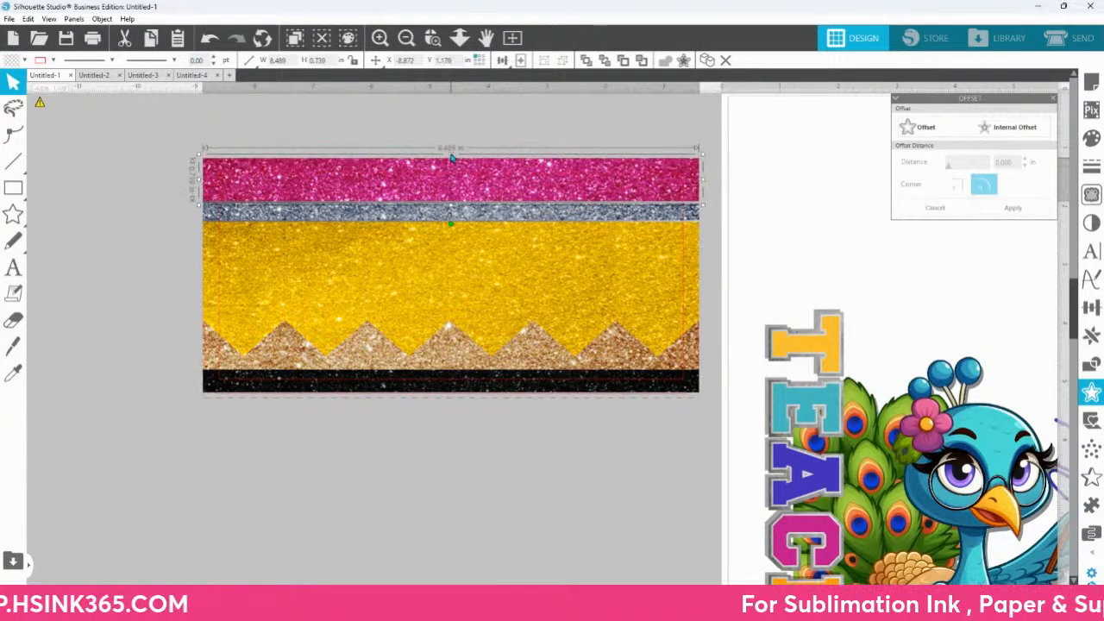
Step: Select the peacock artwork, name text and logos together, shrink them to about 3.52 in wide and move them below the pencil background
{"action": "left_click", "coordinate": [912, 455]}
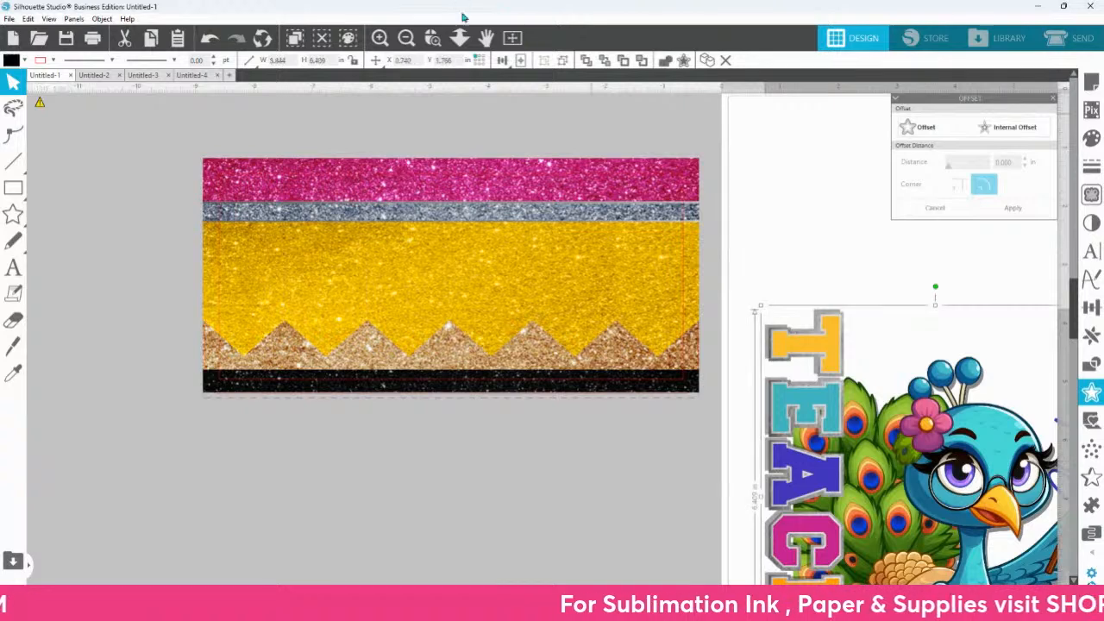
{"action": "left_click", "coordinate": [459, 37]}
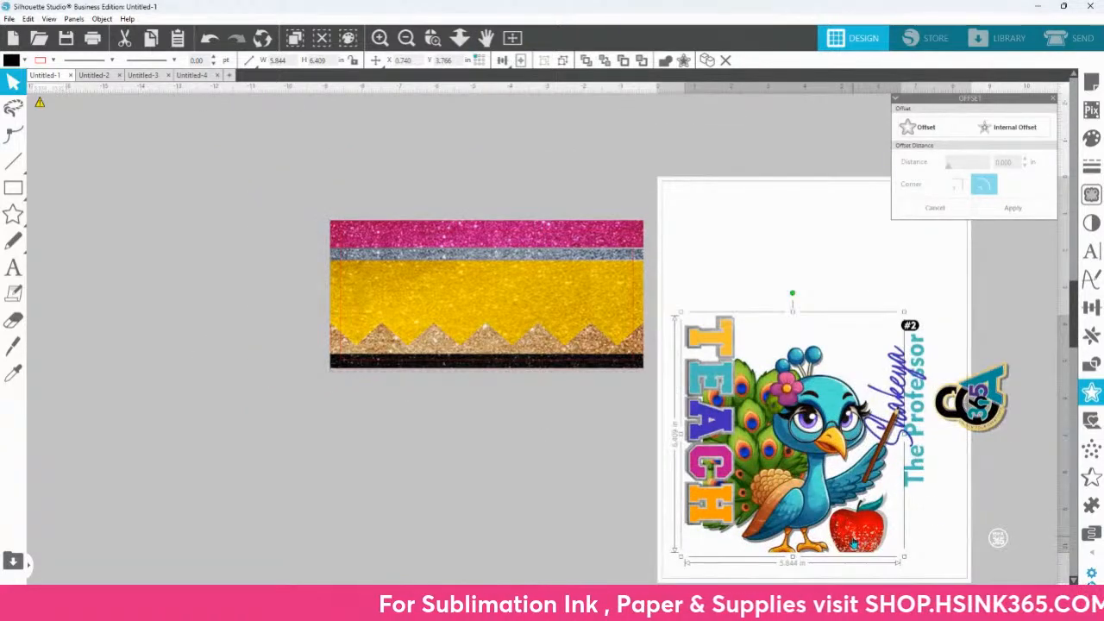
{"action": "left_click_drag", "start_coordinate": [966, 551], "coordinate": [849, 381]}
{"action": "right_click", "coordinate": [849, 381]}
{"action": "mouse_move", "coordinate": [744, 286]}
{"action": "left_mouse_down"}
{"action": "mouse_move", "coordinate": [1008, 556]}
{"action": "mouse_move", "coordinate": [857, 416]}
{"action": "mouse_move", "coordinate": [809, 388]}
{"action": "left_mouse_up"}
{"action": "mouse_move", "coordinate": [706, 371]}
{"action": "left_mouse_down"}
{"action": "mouse_move", "coordinate": [425, 307]}
{"action": "mouse_move", "coordinate": [562, 438]}
{"action": "left_mouse_up"}
Step: Bring the reduced artwork group to the front and place it on the yellow section of the pencil background
{"action": "right_click", "coordinate": [562, 437]}
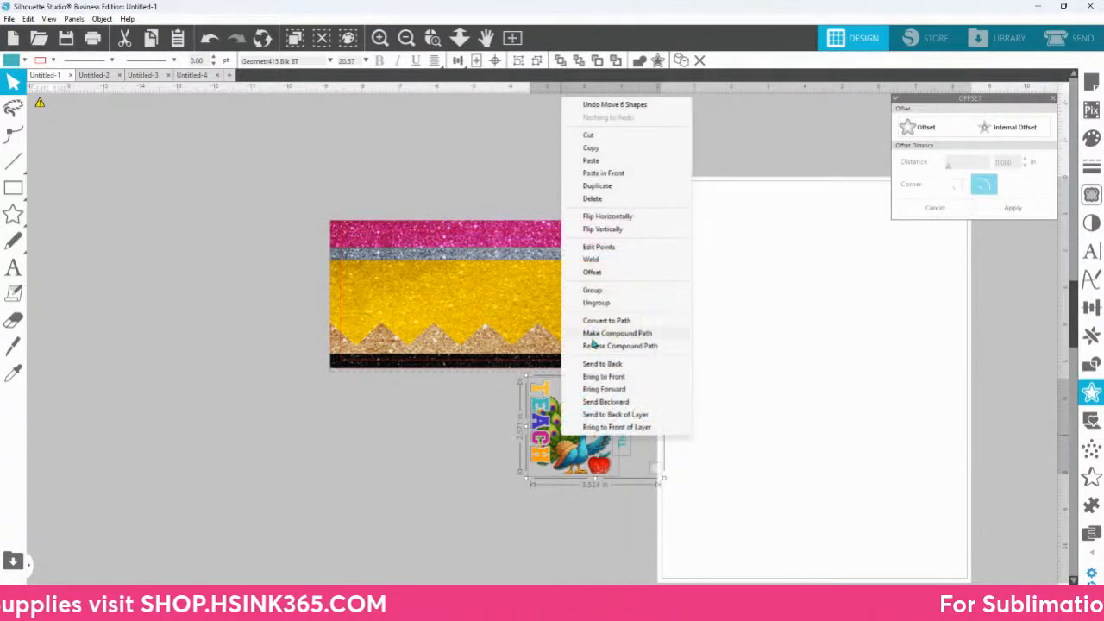
{"action": "left_click", "coordinate": [604, 377]}
{"action": "mouse_move", "coordinate": [604, 388]}
{"action": "left_mouse_down"}
{"action": "mouse_move", "coordinate": [401, 242]}
{"action": "mouse_move", "coordinate": [445, 252]}
{"action": "left_mouse_up"}
{"action": "left_click", "coordinate": [525, 468]}
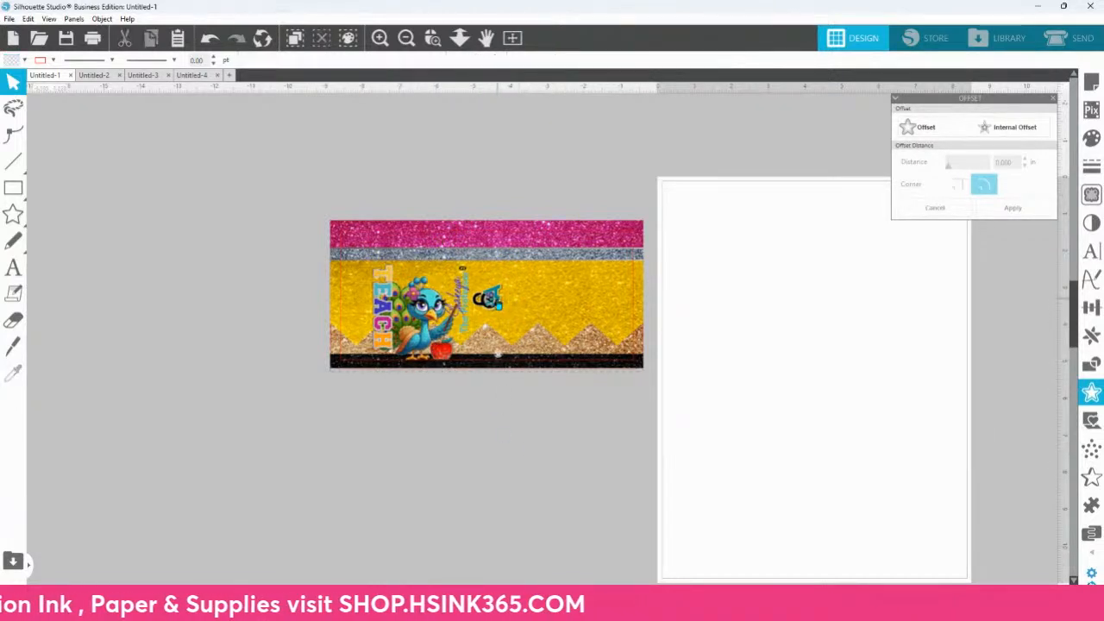
Step: Move the colourful 365 logo off below the background and rotate the name and "The Professor" text to read horizontally
{"action": "left_click", "coordinate": [495, 301]}
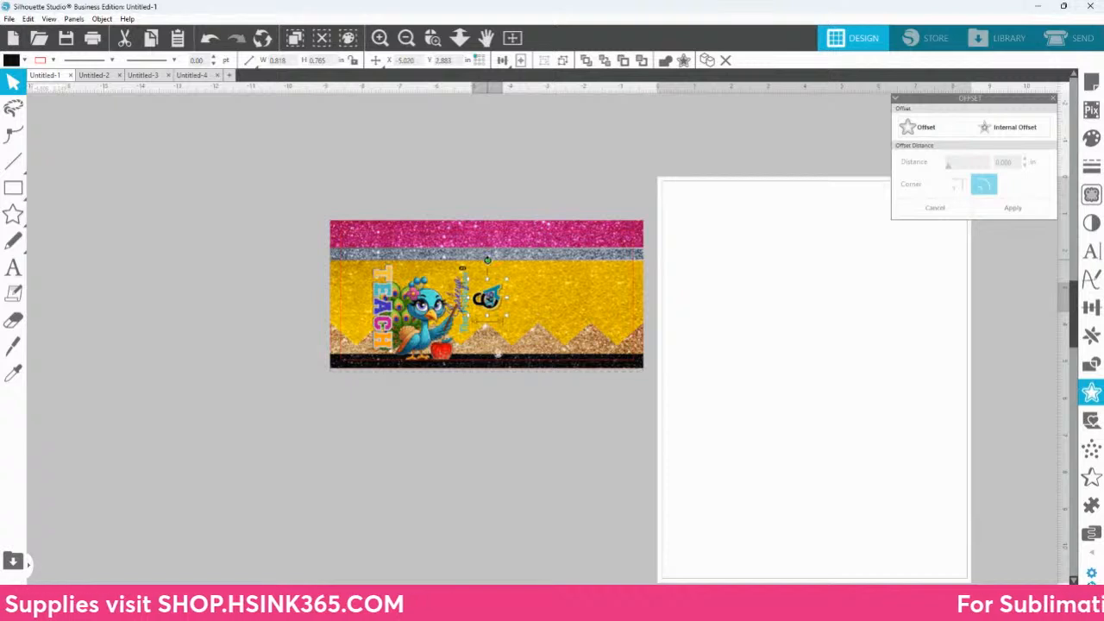
{"action": "left_click_drag", "start_coordinate": [495, 301], "coordinate": [539, 494]}
{"action": "left_click", "coordinate": [458, 295], "text": "shift"}
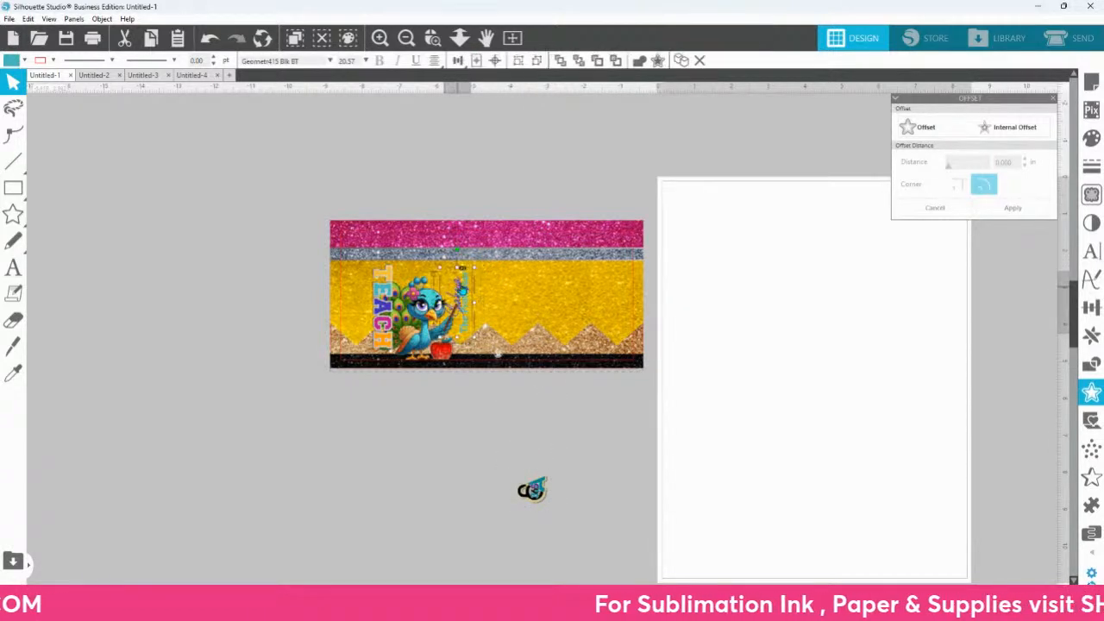
{"action": "left_click_drag", "start_coordinate": [458, 250], "coordinate": [543, 311]}
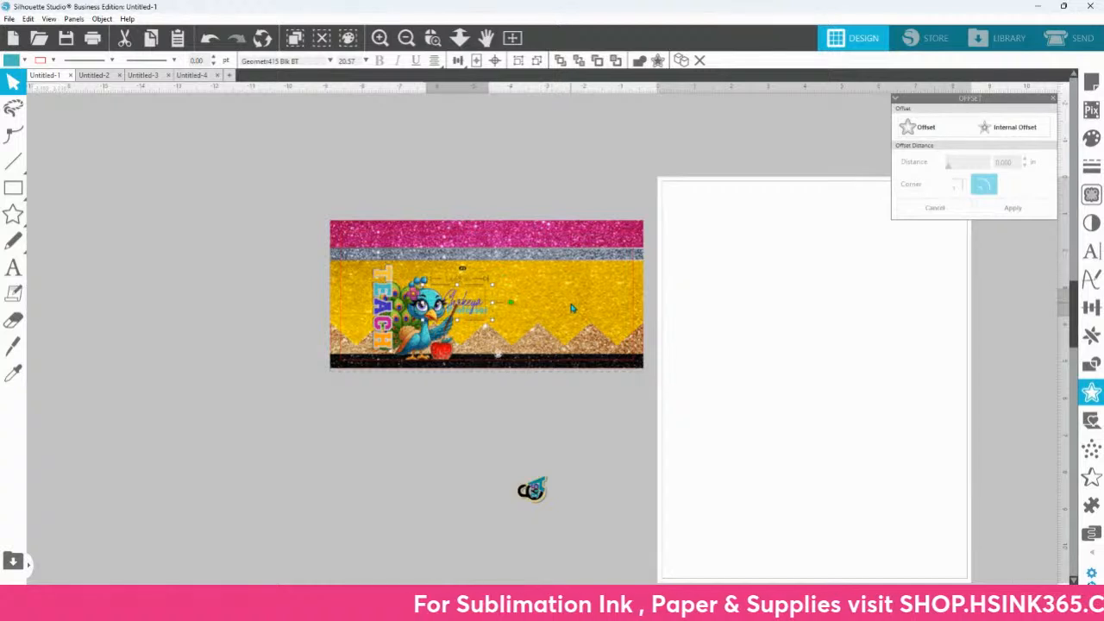
Step: Enlarge the name and "The Professor" text to fill the area beside the peacock, keeping it inside the template outline
{"action": "left_click_drag", "start_coordinate": [492, 284], "coordinate": [616, 261]}
{"action": "left_click_drag", "start_coordinate": [566, 290], "coordinate": [585, 316]}
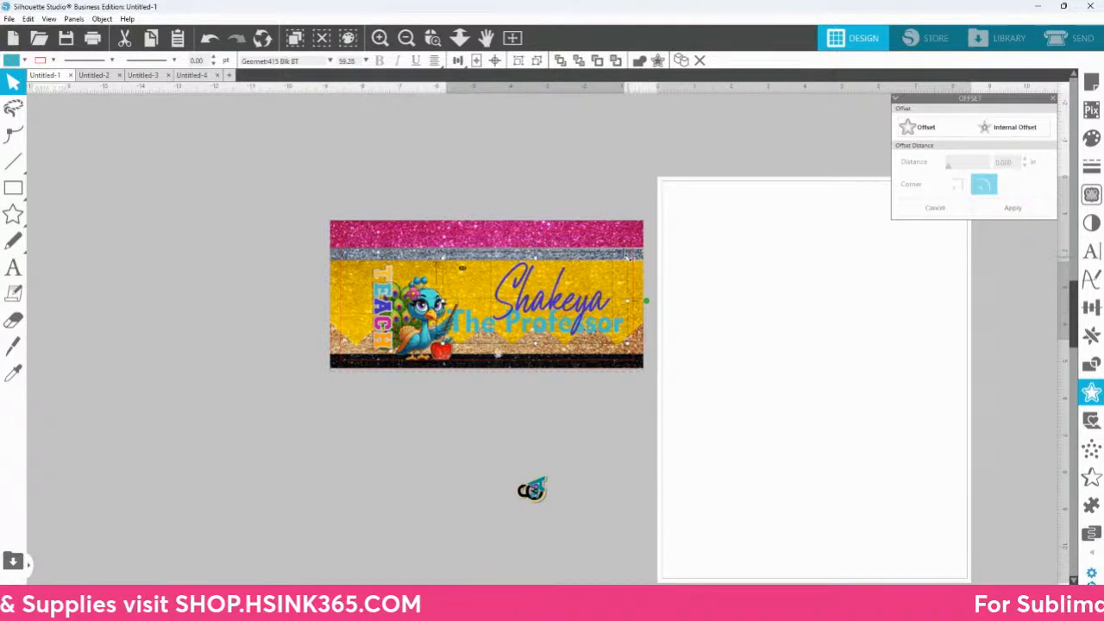
{"action": "left_click_drag", "start_coordinate": [644, 261], "coordinate": [621, 268]}
Step: Enlarge the TEACH peacock artwork to about 3.07 × 3.36 in within the template outline
{"action": "left_click", "coordinate": [430, 323]}
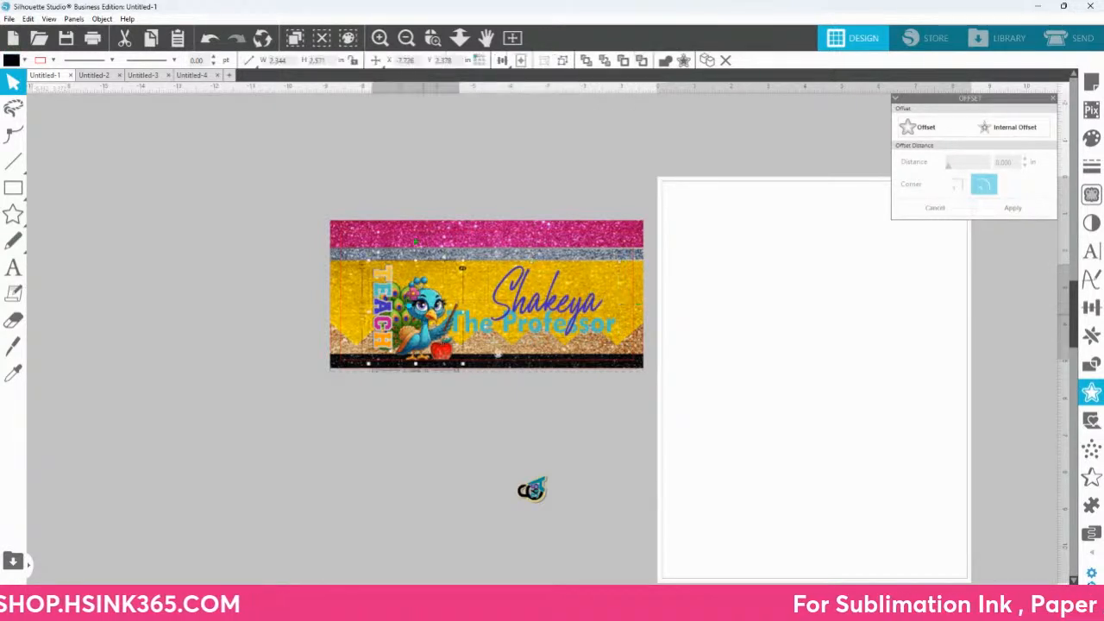
{"action": "left_click_drag", "start_coordinate": [367, 261], "coordinate": [352, 221]}
{"action": "left_click_drag", "start_coordinate": [352, 222], "coordinate": [355, 223]}
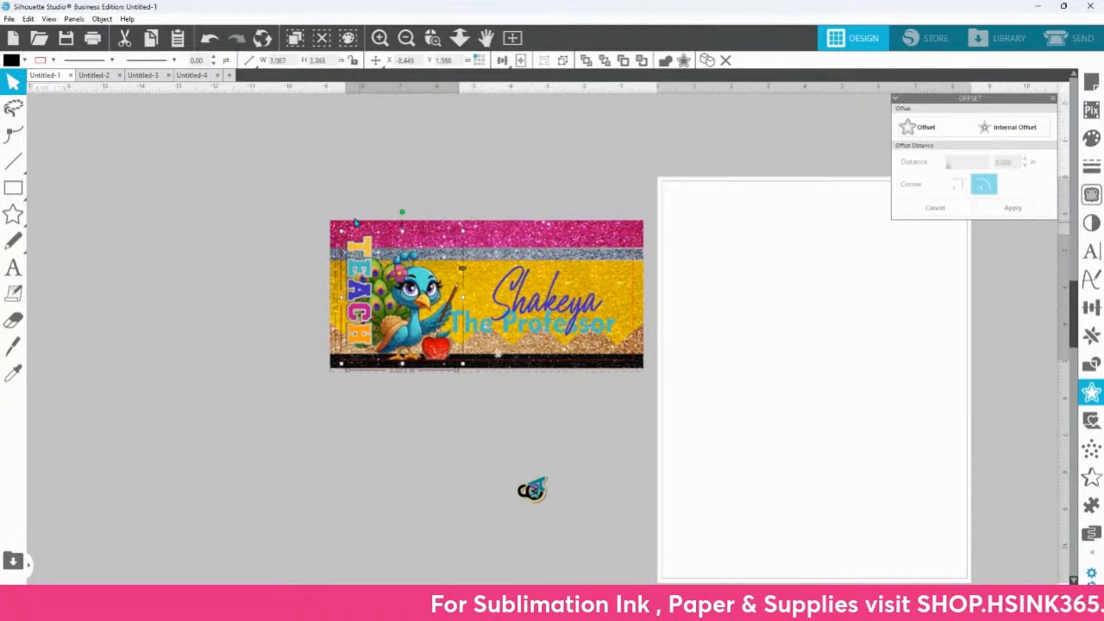
Step: Select the whole assembled pencil design and move it onto the upper part of the page
{"action": "left_click", "coordinate": [562, 329]}
{"action": "left_click", "coordinate": [571, 411]}
{"action": "left_click_drag", "start_coordinate": [278, 203], "coordinate": [687, 409]}
{"action": "left_click_drag", "start_coordinate": [511, 337], "coordinate": [837, 302]}
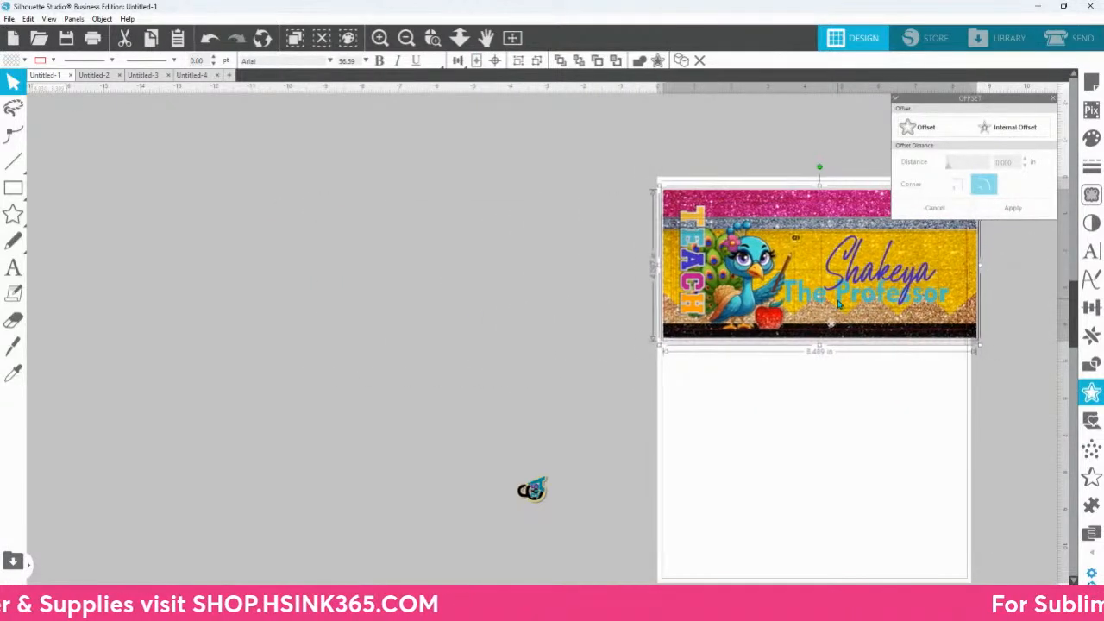
{"action": "left_click_drag", "start_coordinate": [837, 437], "coordinate": [598, 411]}
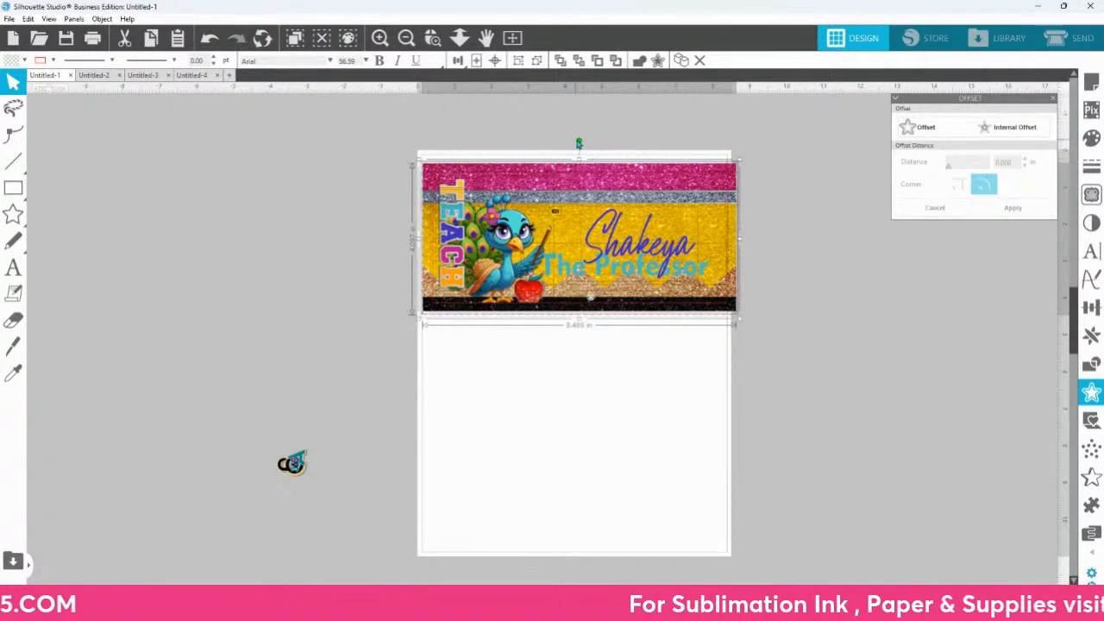
Step: Set the page size to 13 in wide and 19 in high
{"action": "left_click", "coordinate": [1093, 86]}
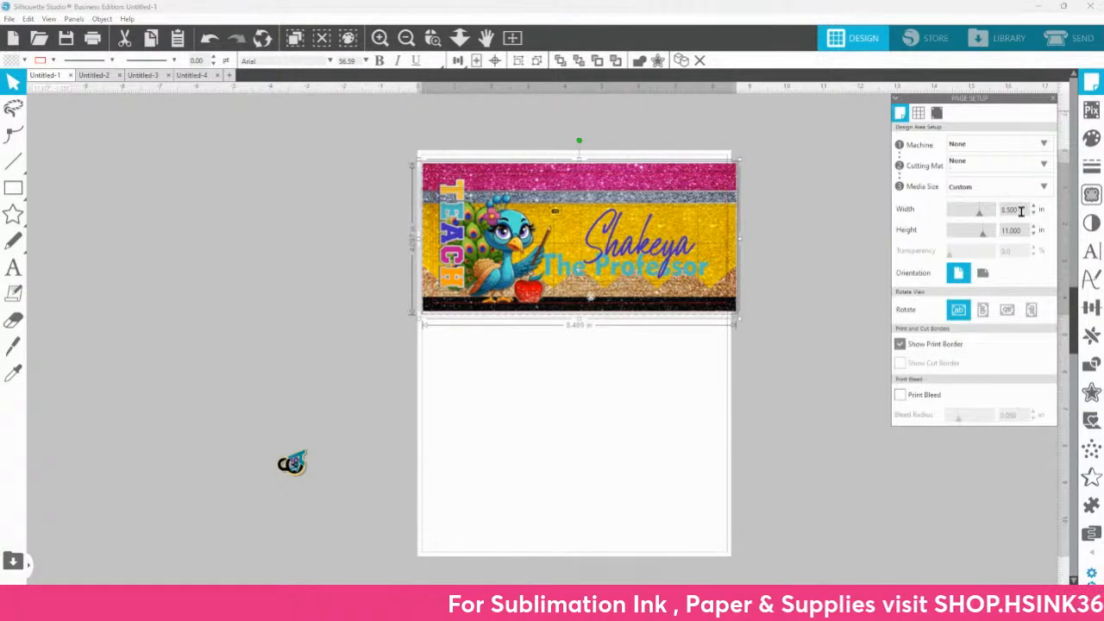
{"action": "type", "text": "15"}
{"action": "key", "text": "Tab"}
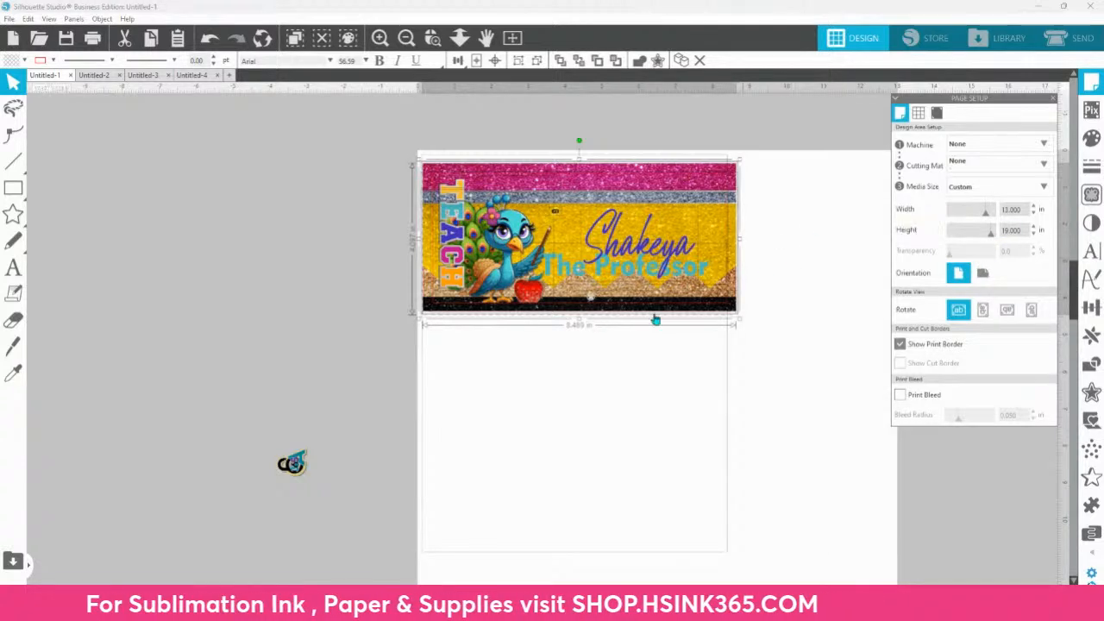
Step: Select the whole design and shift it slightly inward from the page's left edge
{"action": "left_click_drag", "start_coordinate": [366, 149], "coordinate": [792, 331]}
{"action": "left_click_drag", "start_coordinate": [645, 287], "coordinate": [628, 261]}
{"action": "left_click", "coordinate": [655, 353]}
{"action": "left_click", "coordinate": [629, 345]}
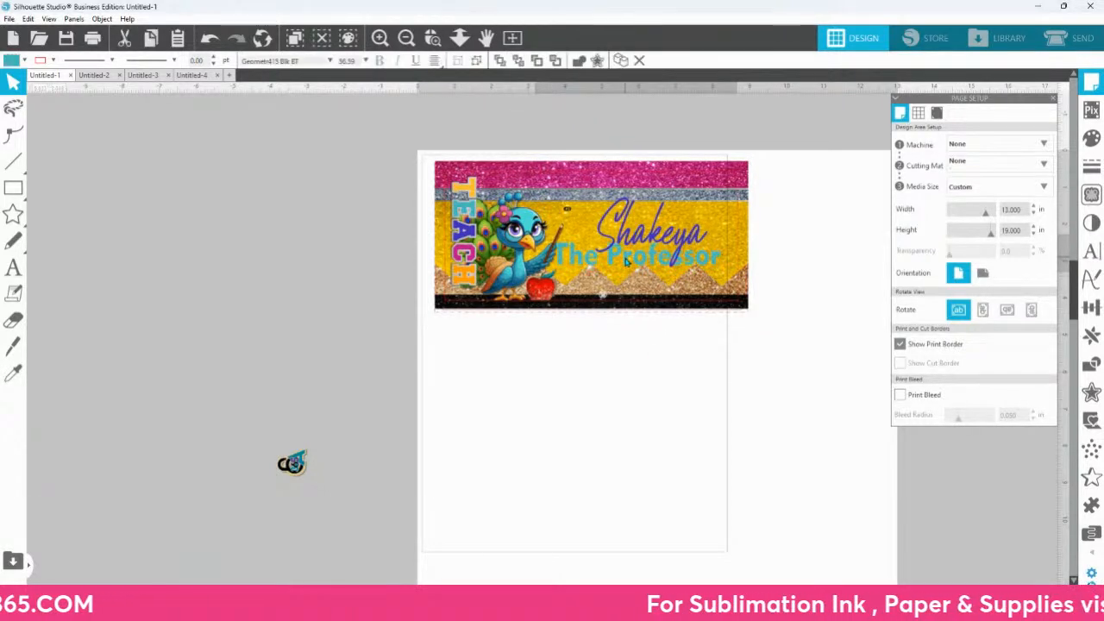
Step: Place the colourful 365 logo upright by the peacock's pointer and move the #2 label off below the design
{"action": "left_click_drag", "start_coordinate": [727, 193], "coordinate": [727, 223]}
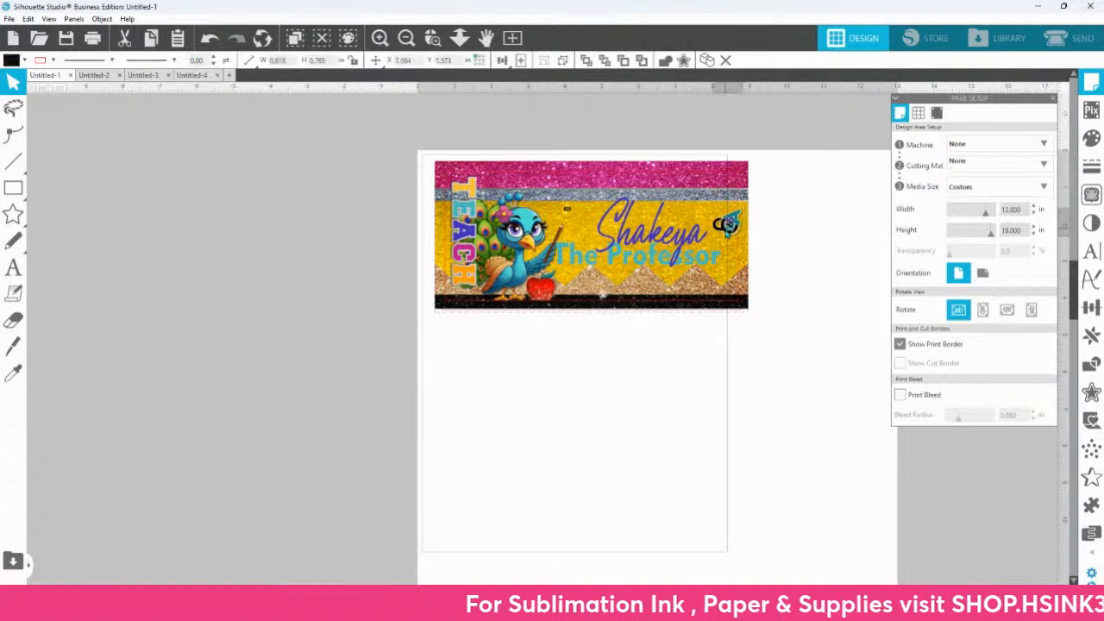
{"action": "left_click_drag", "start_coordinate": [727, 185], "coordinate": [564, 221]}
{"action": "left_click", "coordinate": [693, 376]}
Step: Select the pencil design pieces and send them to the back
{"action": "key", "text": "ctrl+a"}
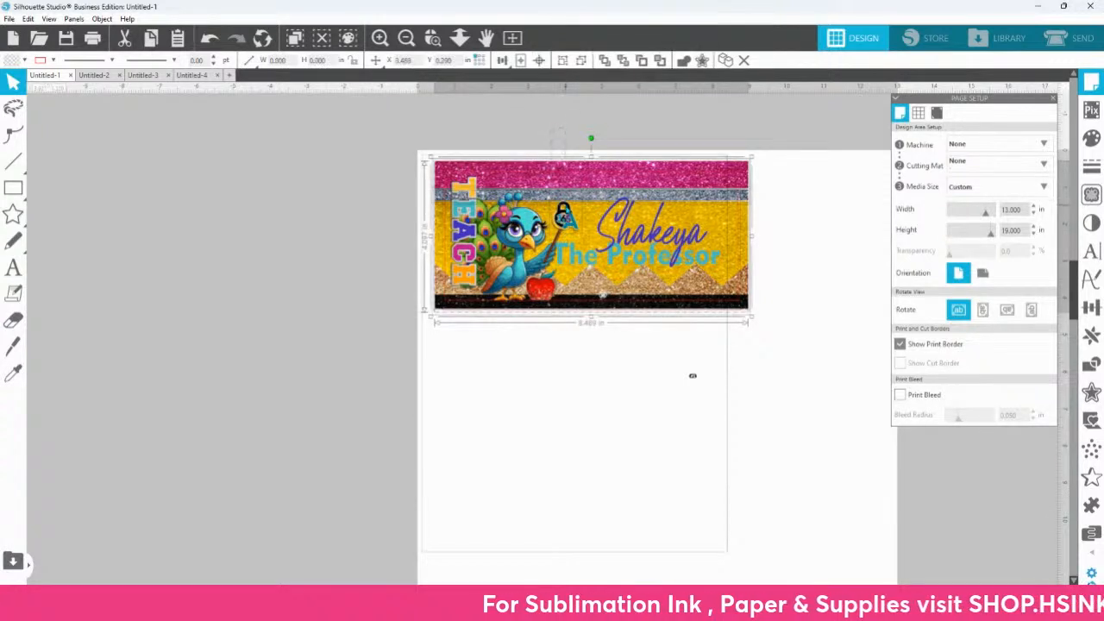
{"action": "right_click", "coordinate": [575, 220]}
{"action": "left_click", "coordinate": [618, 483]}
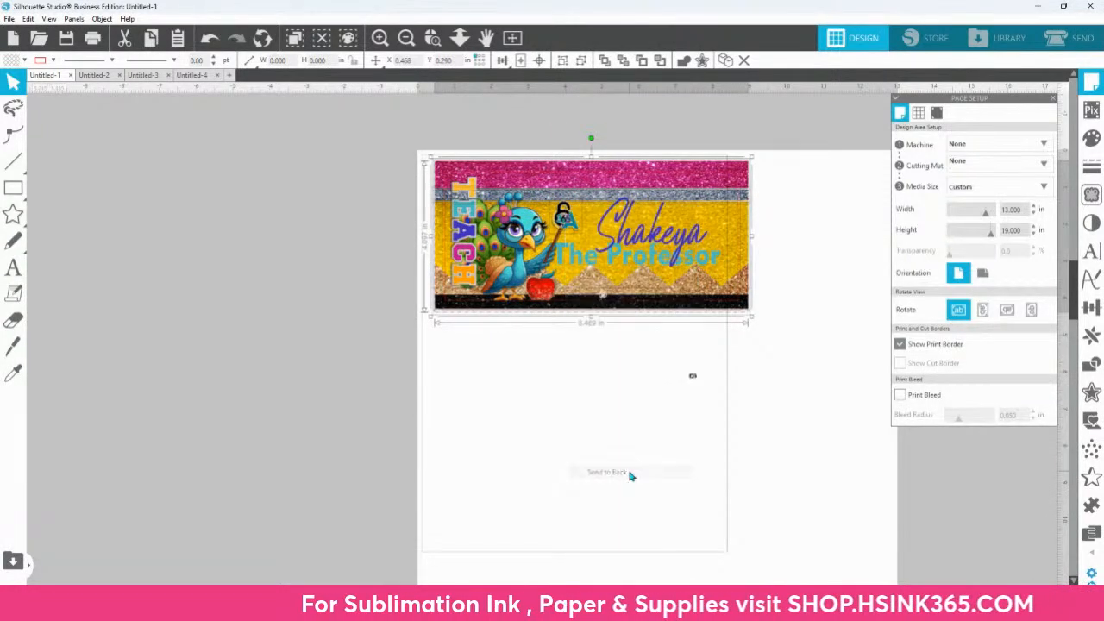
Step: Adjust the 365 logo's position between the peacock and the name, and place the #2 label at the yellow section's upper right
{"action": "left_click", "coordinate": [599, 372]}
{"action": "left_click", "coordinate": [564, 209]}
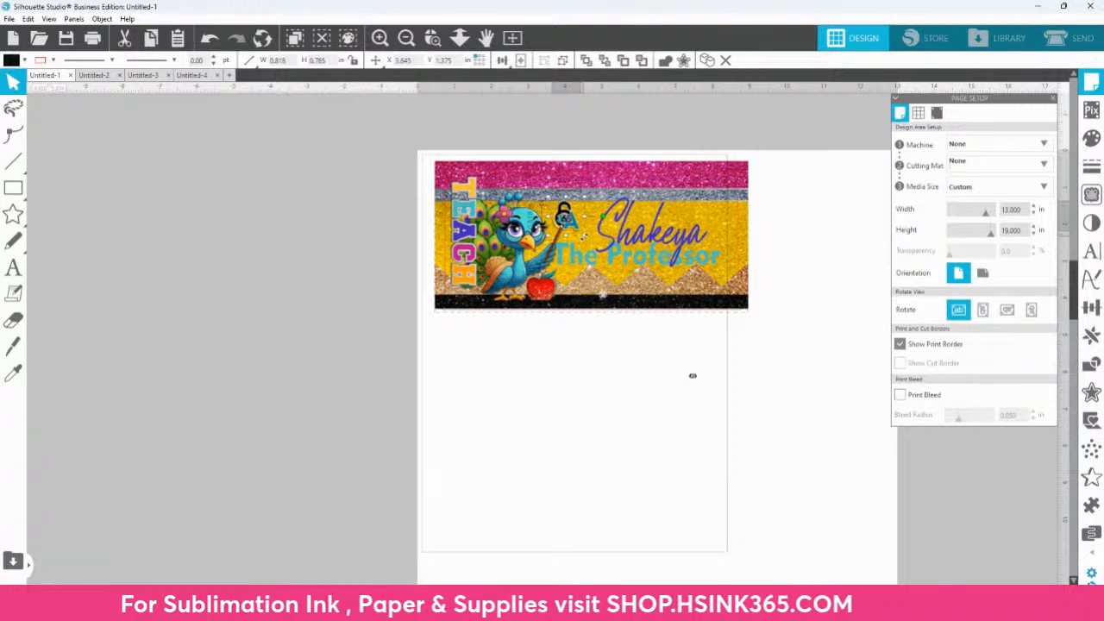
{"action": "left_click_drag", "start_coordinate": [588, 241], "coordinate": [581, 232]}
{"action": "left_click", "coordinate": [703, 223]}
{"action": "mouse_move", "coordinate": [703, 223]}
{"action": "left_mouse_down"}
{"action": "mouse_move", "coordinate": [720, 216]}
{"action": "mouse_move", "coordinate": [690, 212]}
{"action": "mouse_move", "coordinate": [724, 214]}
{"action": "mouse_move", "coordinate": [673, 218]}
{"action": "mouse_move", "coordinate": [716, 208]}
{"action": "left_mouse_up"}
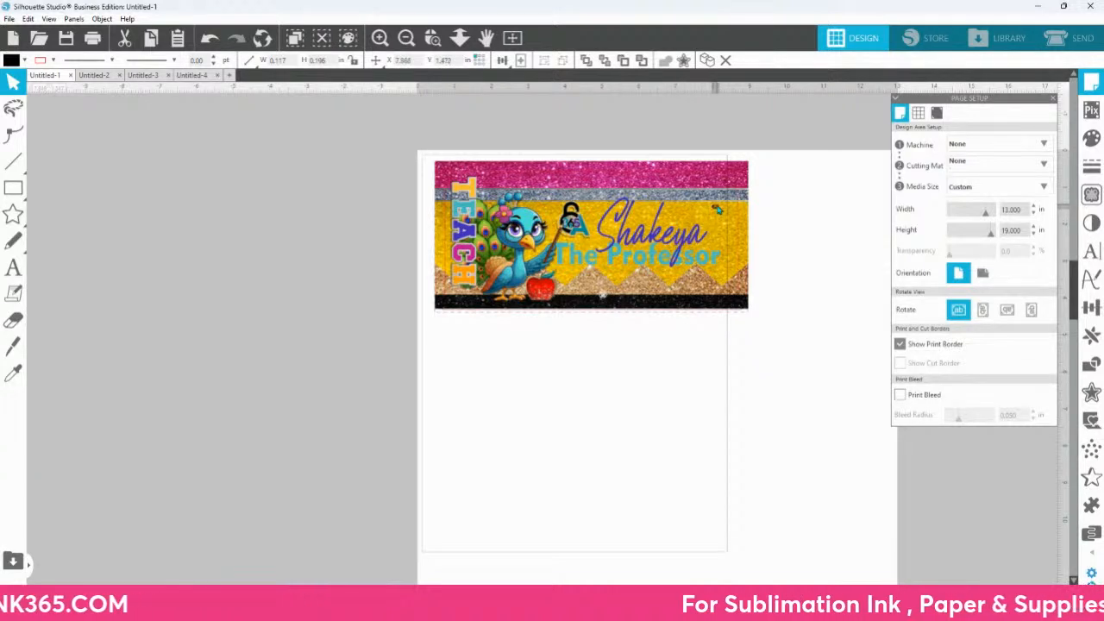
Step: Move the small white circular 365 logo to the lower right corner of the pencil design
{"action": "left_click", "coordinate": [433, 37]}
{"action": "left_click_drag", "start_coordinate": [317, 371], "coordinate": [895, 578]}
{"action": "left_click", "coordinate": [460, 38]}
{"action": "left_click_drag", "start_coordinate": [544, 194], "coordinate": [703, 271]}
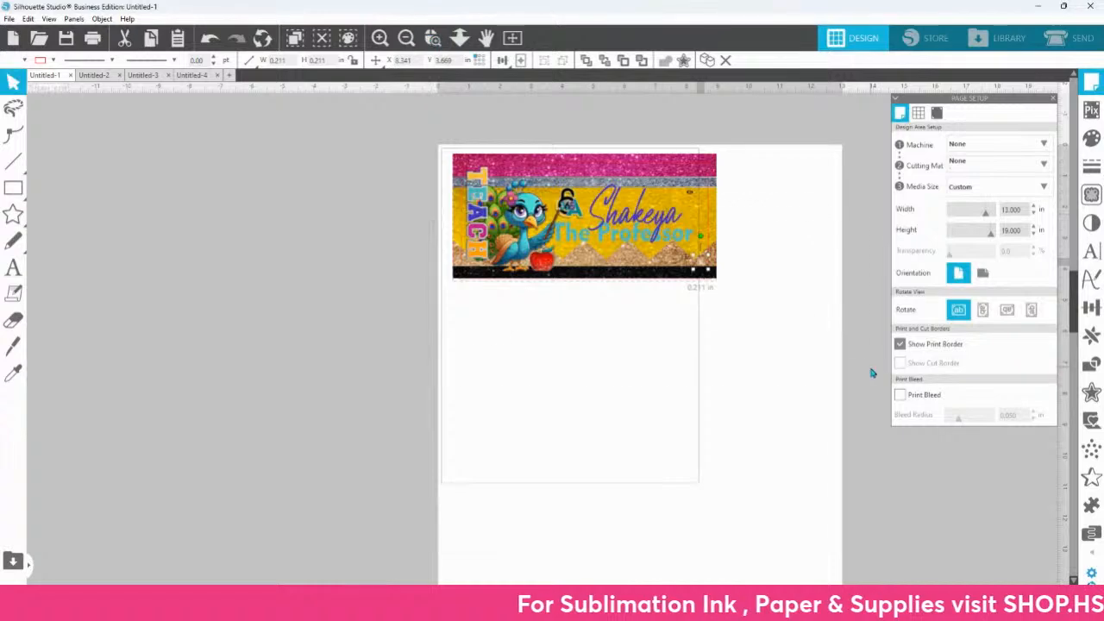
Step: Extend the black strip downward to about 0.44 in tall, toward the dashed offset outline
{"action": "scroll", "coordinate": [872, 372], "scroll_direction": "up", "scroll_amount": 3}
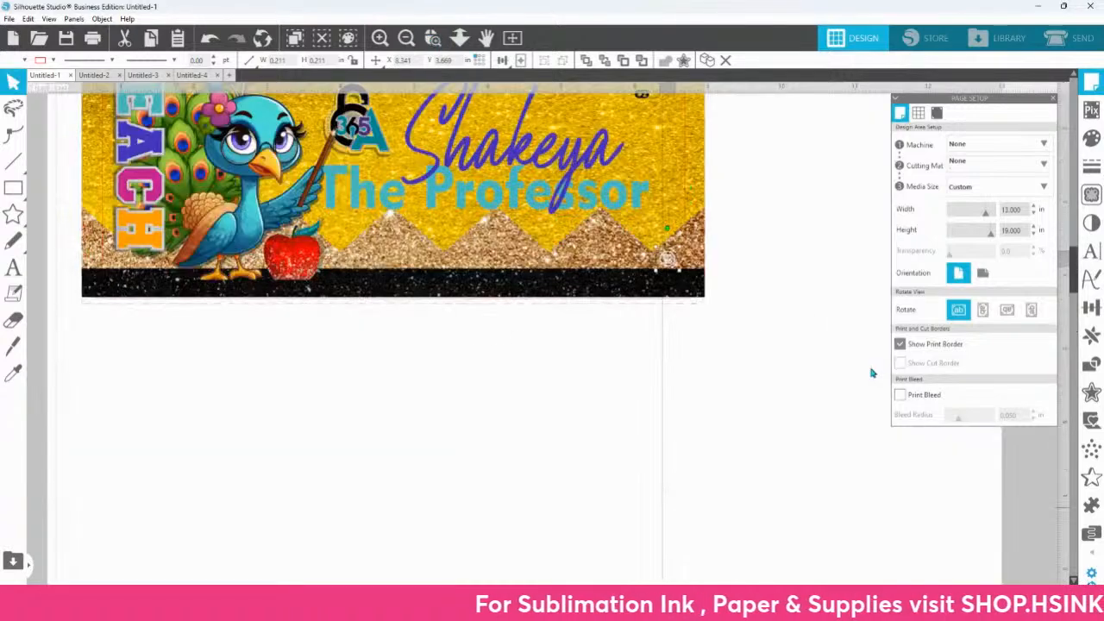
{"action": "left_click", "coordinate": [703, 309]}
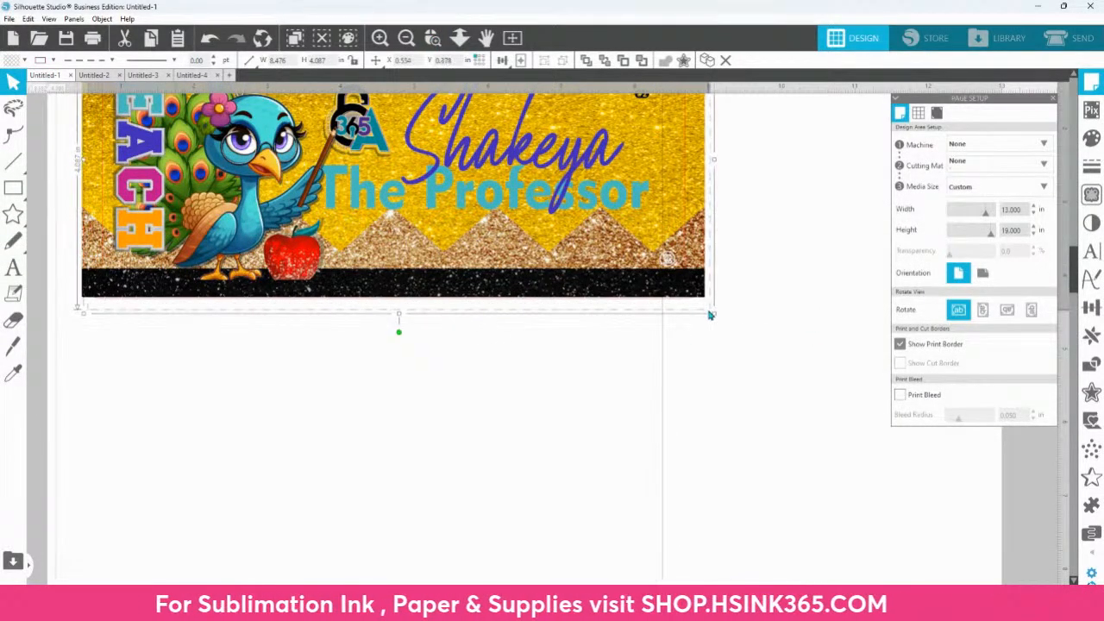
{"action": "left_click", "coordinate": [629, 297]}
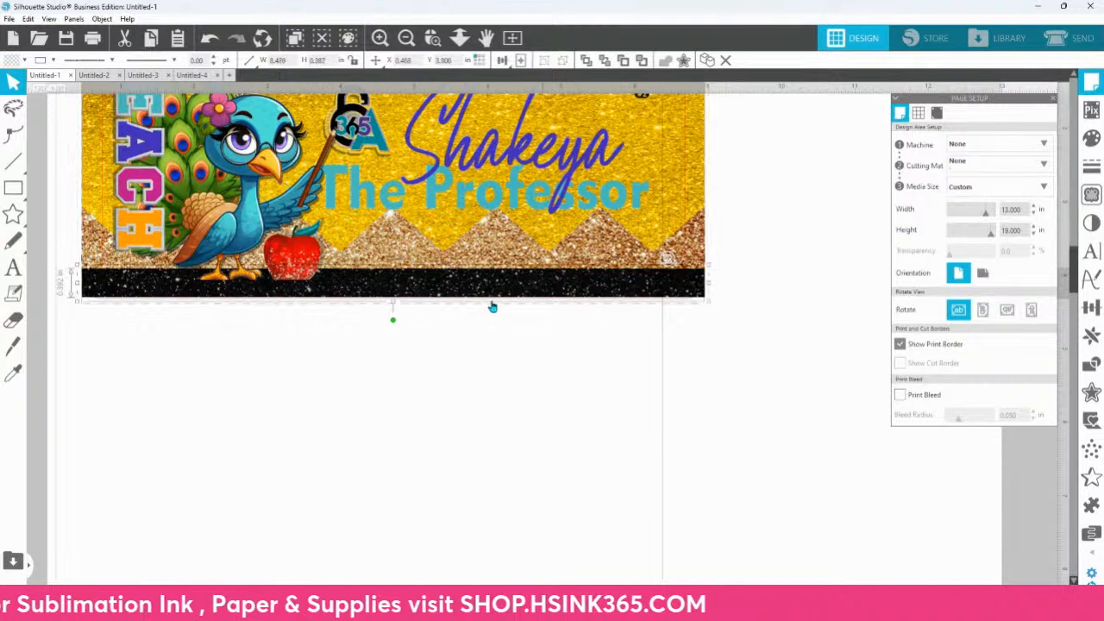
{"action": "left_click_drag", "start_coordinate": [393, 301], "coordinate": [394, 308]}
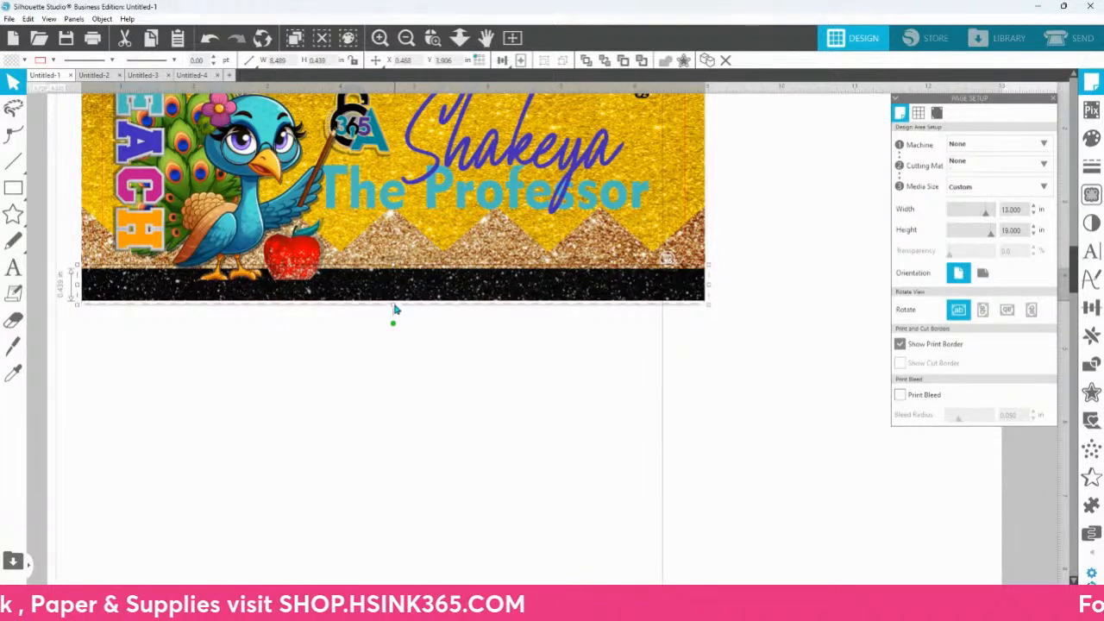
Step: Bring the 7.938 × 3.5 in red template outline to the front
{"action": "left_click", "coordinate": [102, 252]}
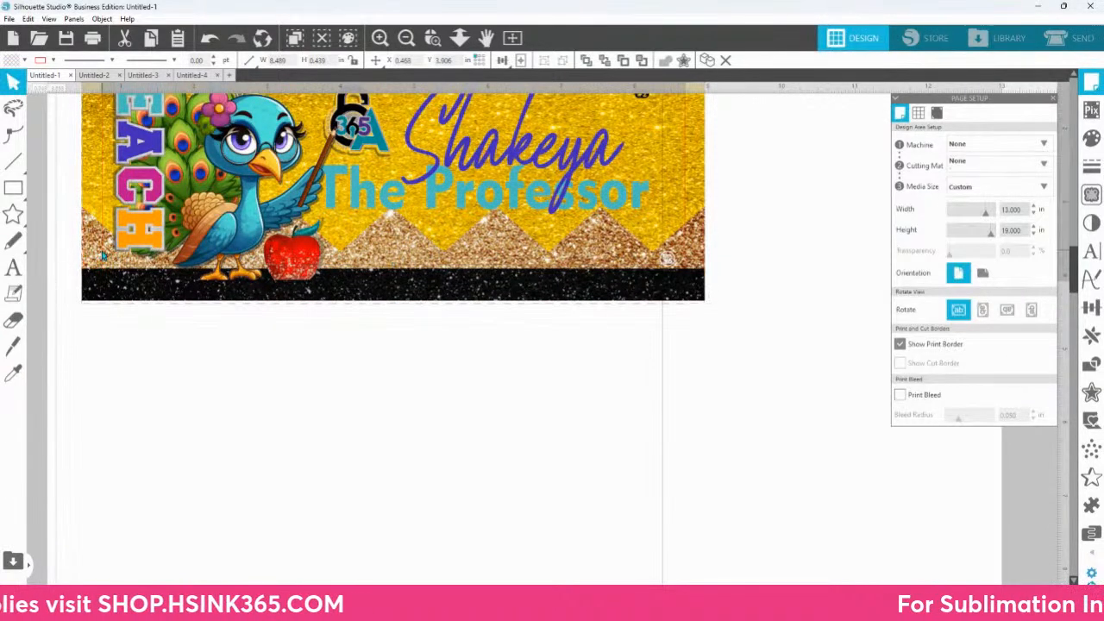
{"action": "right_click", "coordinate": [102, 252]}
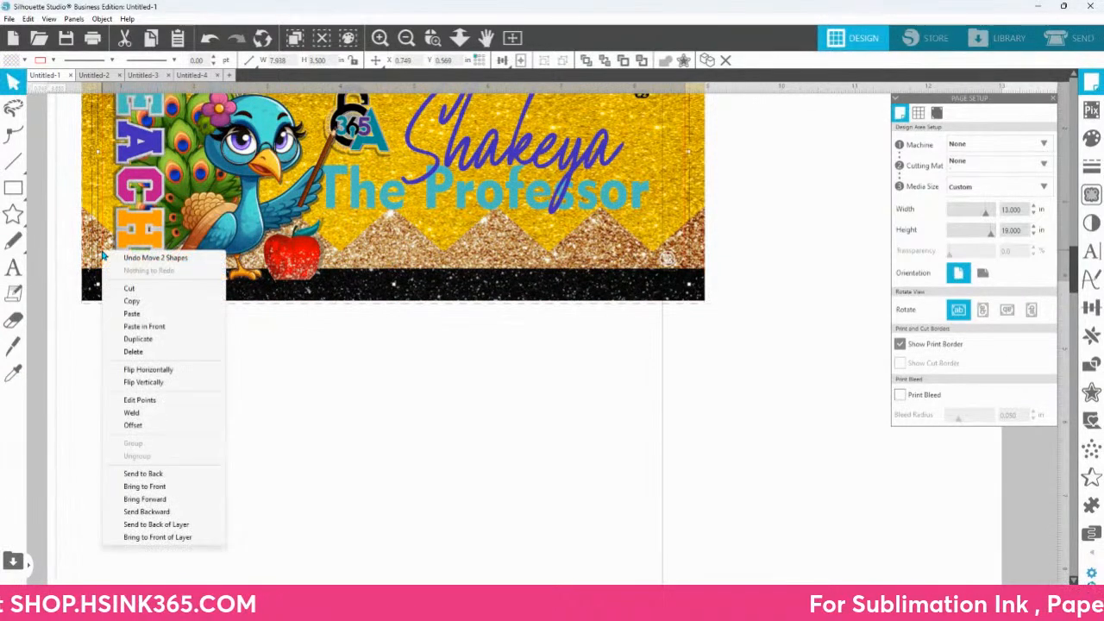
{"action": "left_click", "coordinate": [169, 488]}
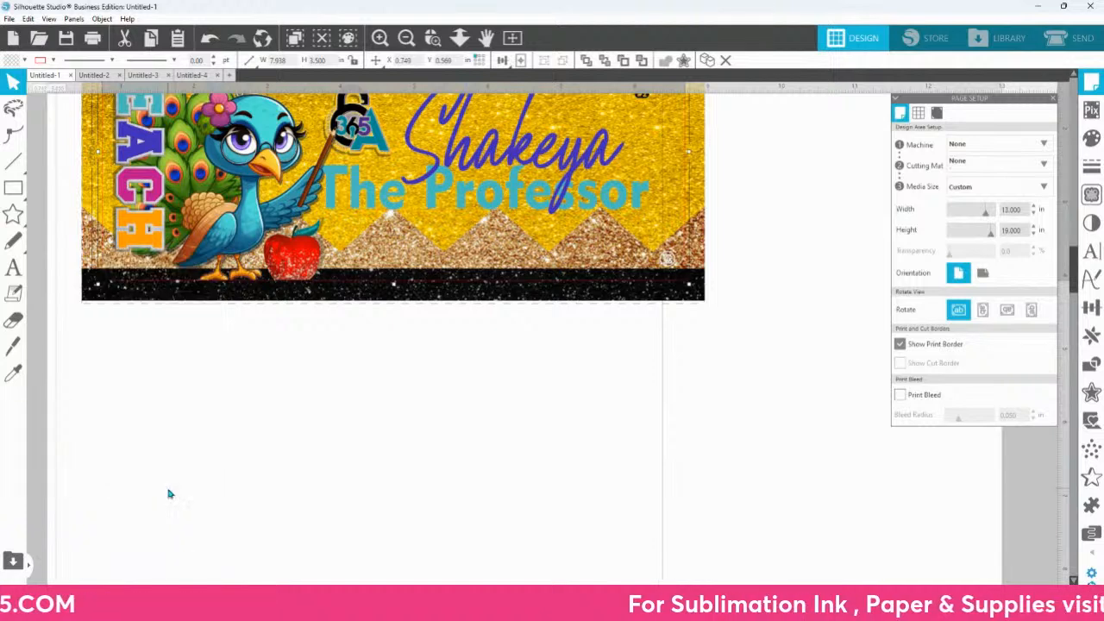
Step: Bring the small white 365 logo to the front and move the black strip up to about Y 3.80 in
{"action": "left_click", "coordinate": [664, 260]}
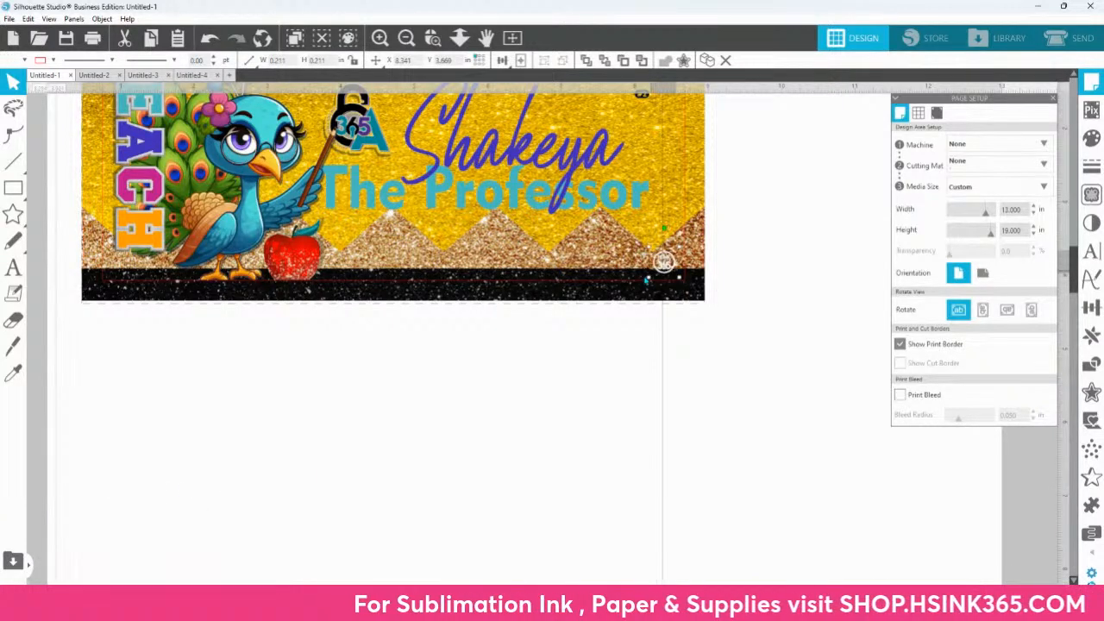
{"action": "left_click", "coordinate": [498, 276]}
{"action": "left_click_drag", "start_coordinate": [497, 276], "coordinate": [496, 269]}
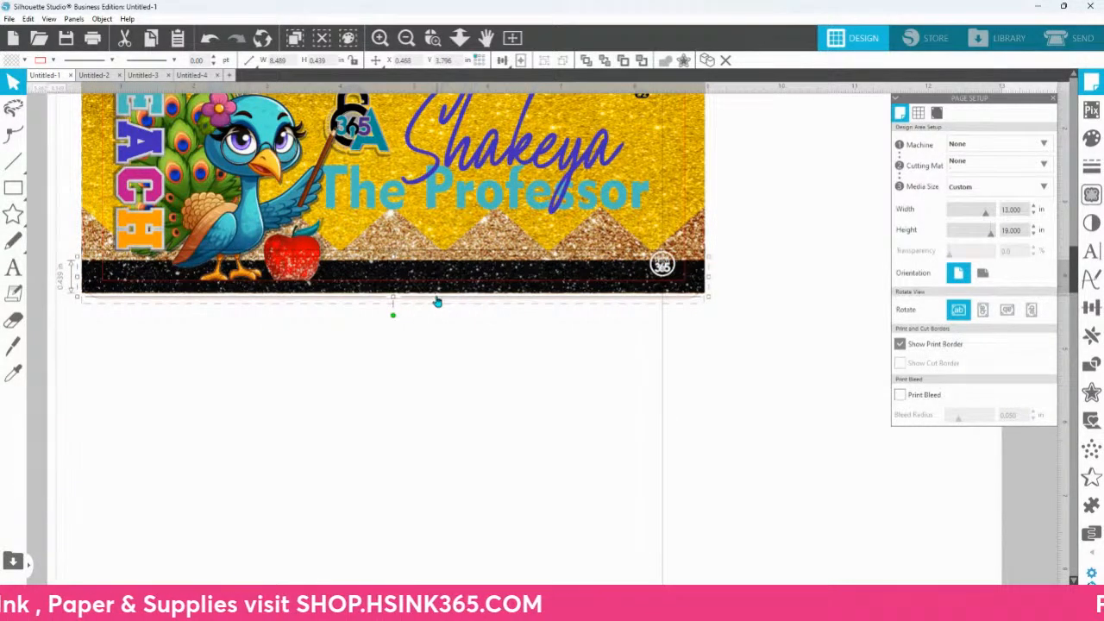
Step: Shorten the yellow and tan glitter section from its lower edge to about 2.08 in tall
{"action": "scroll", "coordinate": [475, 313], "scroll_direction": "up", "scroll_amount": 3}
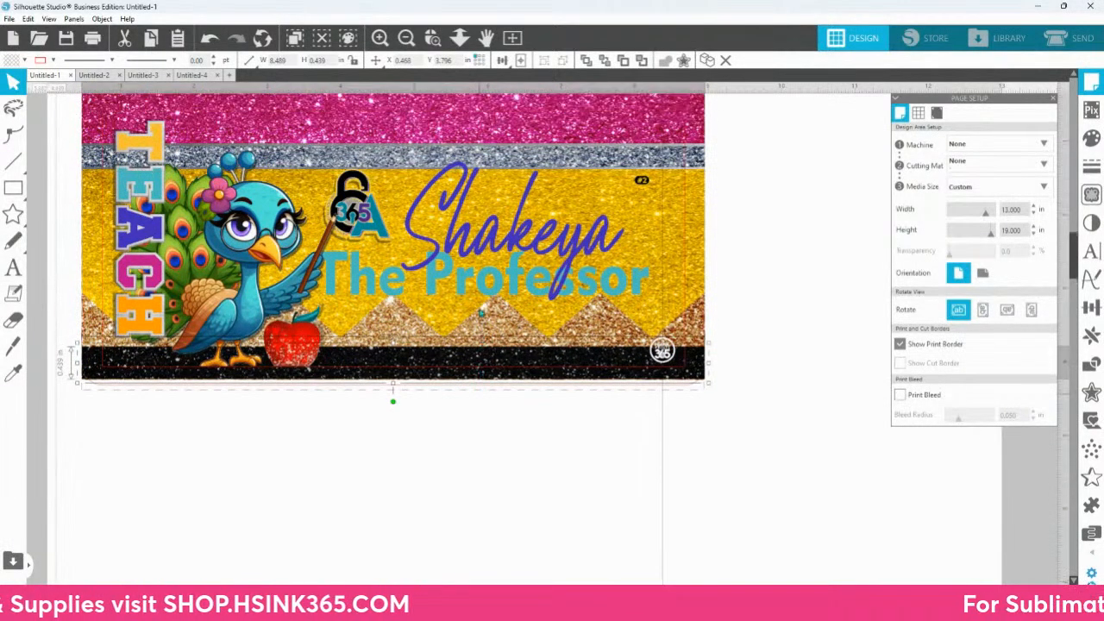
{"action": "left_click", "coordinate": [680, 300]}
{"action": "left_click_drag", "start_coordinate": [393, 342], "coordinate": [398, 327]}
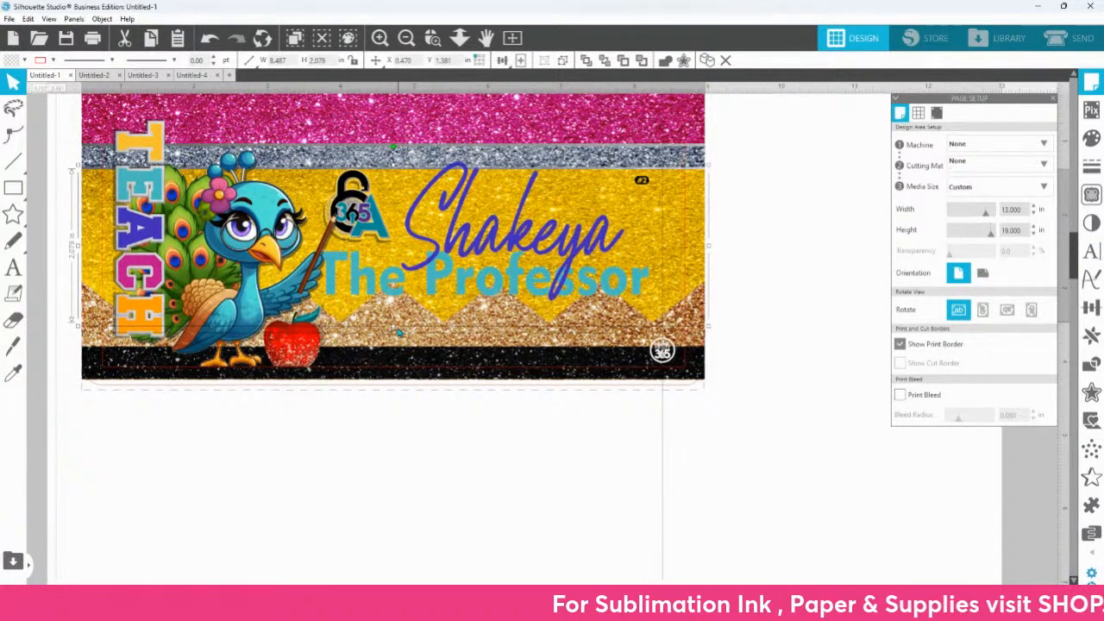
Step: Enlarge the white circular 365 logo in the lower right corner to about 0.34 × 0.35 in
{"action": "scroll", "coordinate": [450, 362], "scroll_direction": "up", "scroll_amount": 2}
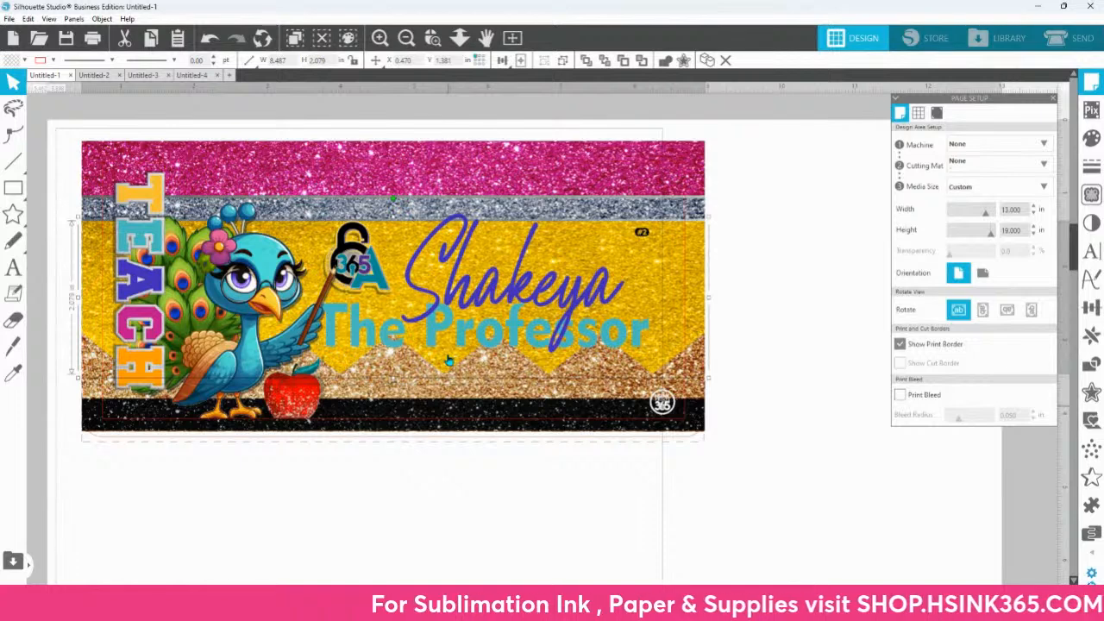
{"action": "scroll", "coordinate": [449, 363], "scroll_direction": "down", "scroll_amount": 1}
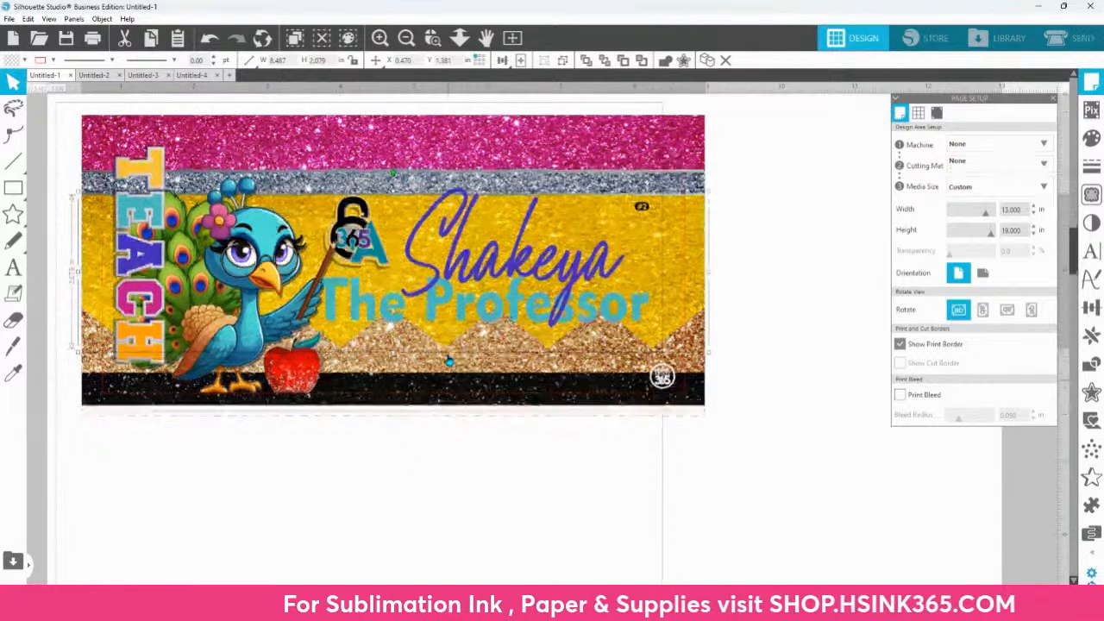
{"action": "left_click", "coordinate": [661, 380]}
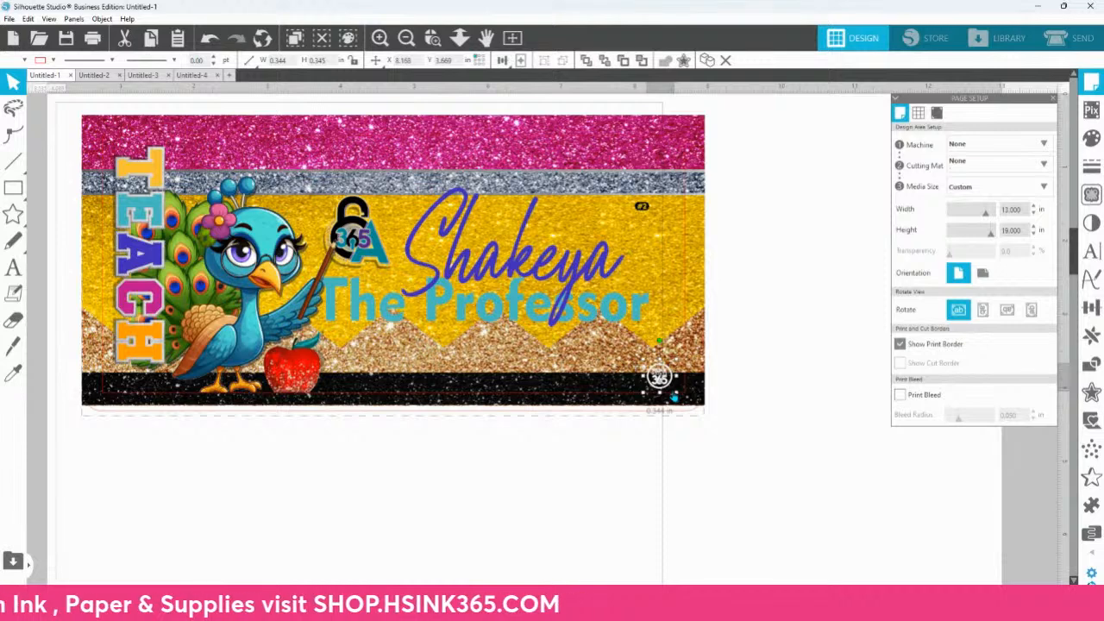
Step: Open the print settings for the finished design and choose the EPSON WF-7210 Series printer
{"action": "left_click", "coordinate": [774, 361]}
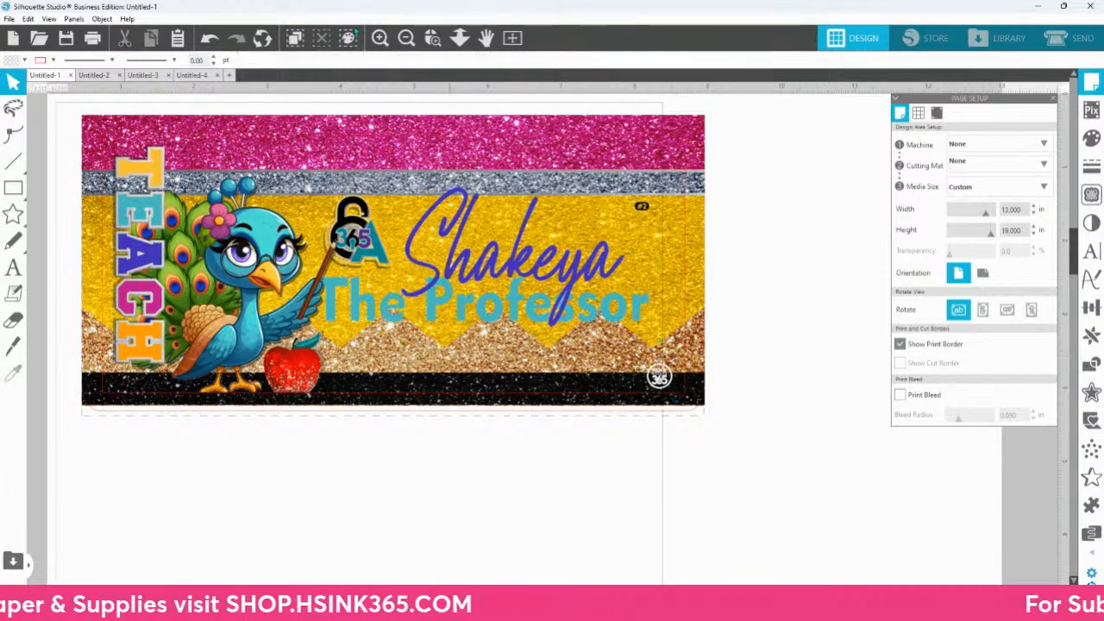
{"action": "left_click", "coordinate": [93, 37]}
{"action": "left_click", "coordinate": [476, 11]}
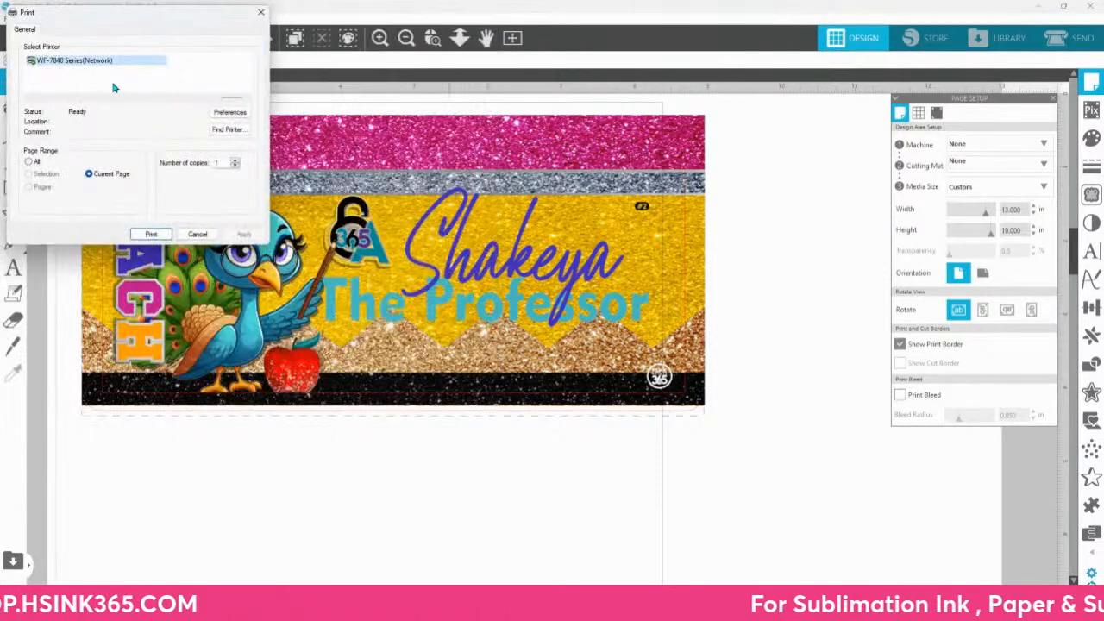
{"action": "left_click", "coordinate": [30, 99]}
{"action": "left_click", "coordinate": [29, 100]}
{"action": "left_click", "coordinate": [30, 100]}
{"action": "left_click", "coordinate": [29, 100]}
{"action": "left_click", "coordinate": [29, 100]}
{"action": "left_click", "coordinate": [29, 100]}
{"action": "left_click", "coordinate": [29, 100]}
{"action": "left_click", "coordinate": [207, 60]}
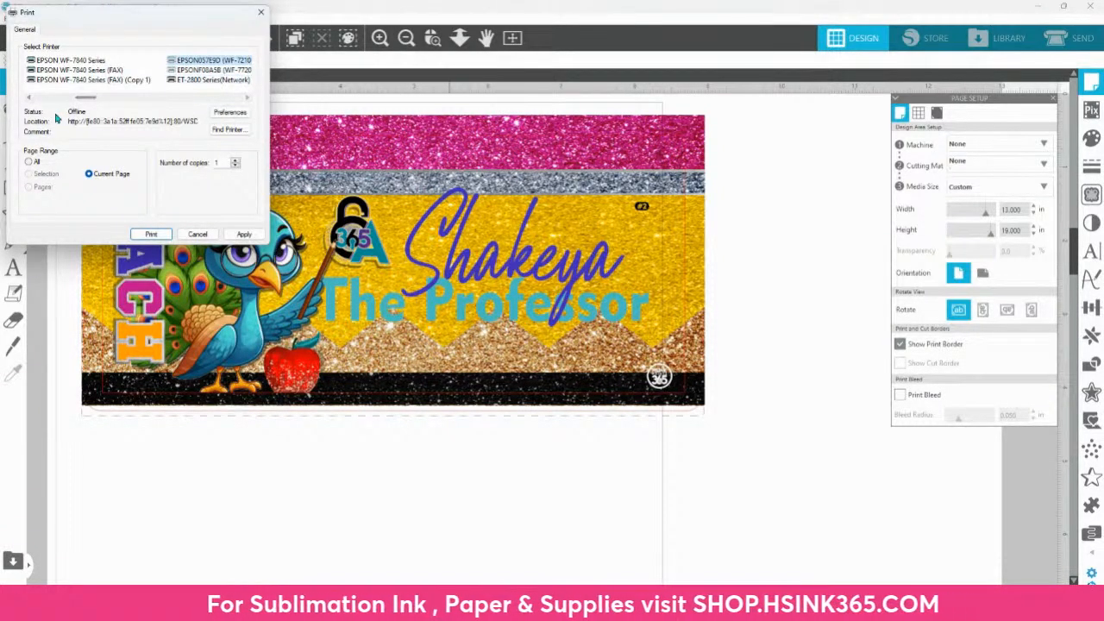
{"action": "mouse_move", "coordinate": [82, 99]}
{"action": "left_mouse_down"}
{"action": "mouse_move", "coordinate": [42, 102]}
{"action": "mouse_move", "coordinate": [101, 102]}
{"action": "left_mouse_up"}
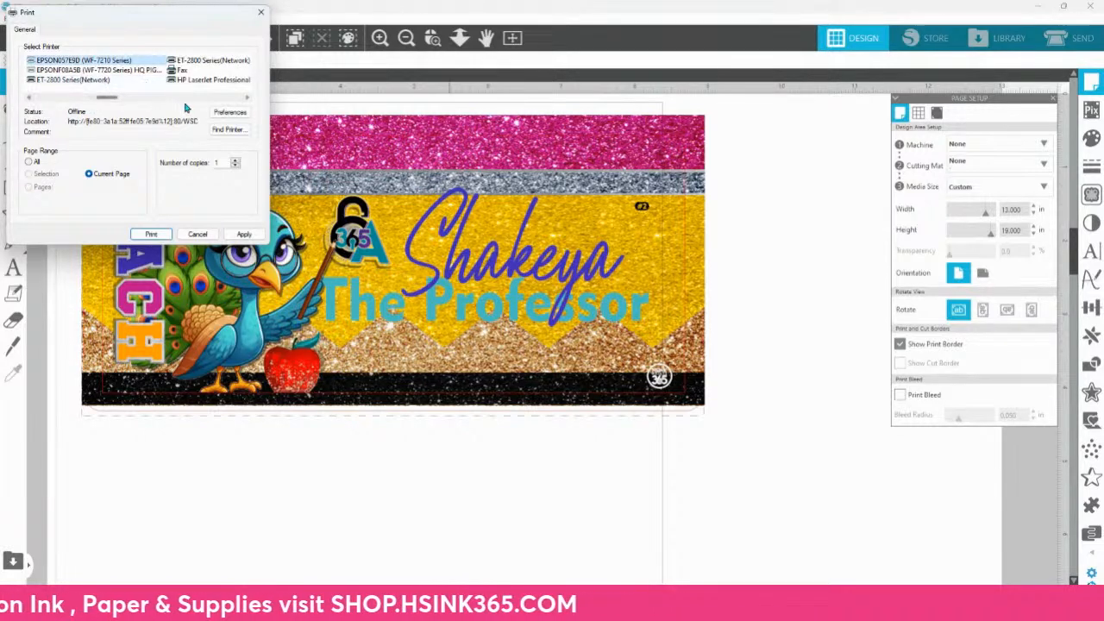
Step: Apply the "13x19 Mirror on - 7 DEN" preset in the printer preferences and set the copies to 1
{"action": "left_click", "coordinate": [229, 113]}
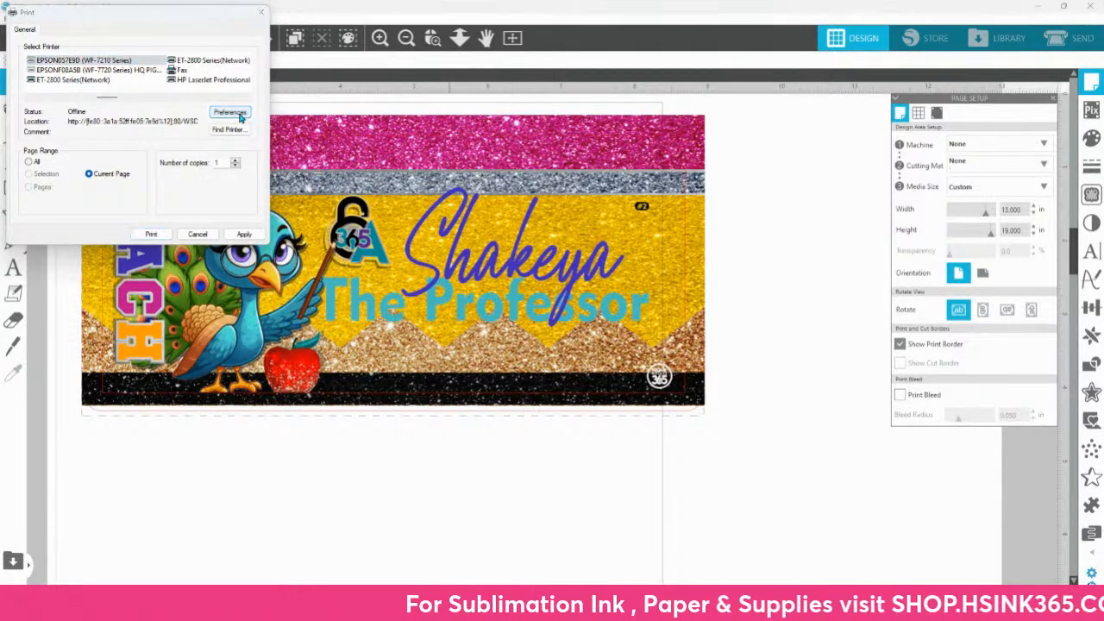
{"action": "scroll", "coordinate": [116, 206], "scroll_direction": "down", "scroll_amount": 4}
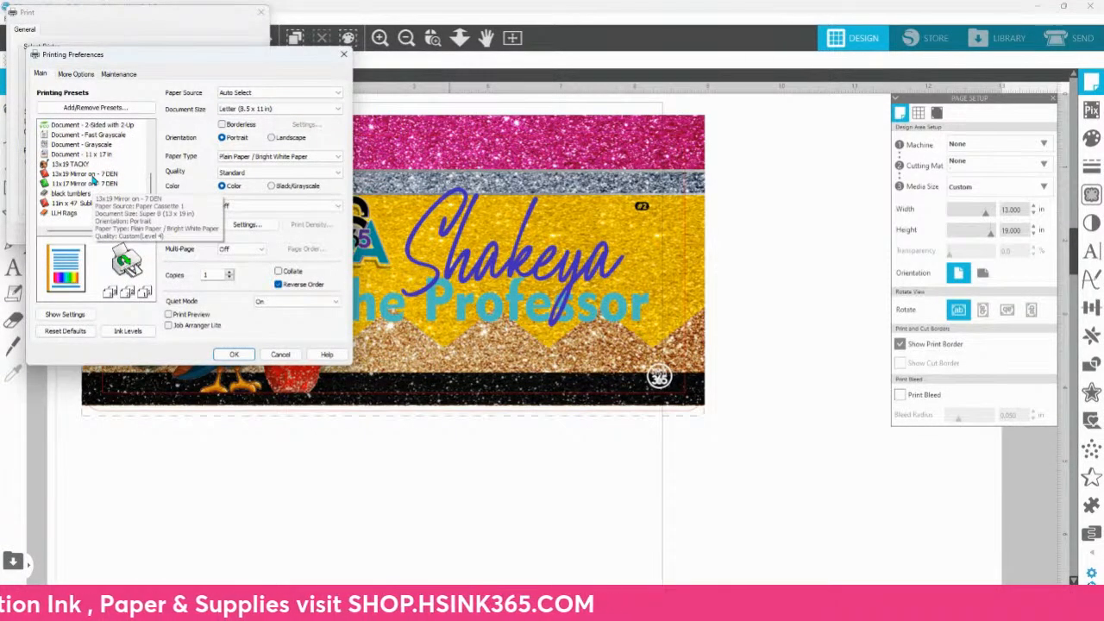
{"action": "left_click", "coordinate": [92, 175]}
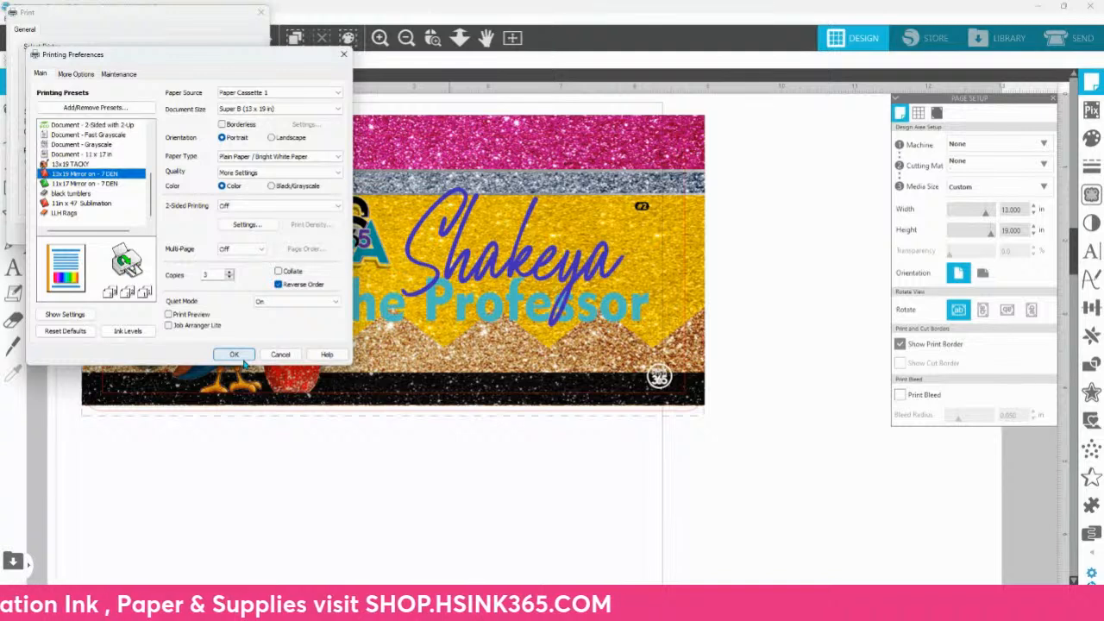
{"action": "left_click", "coordinate": [229, 277]}
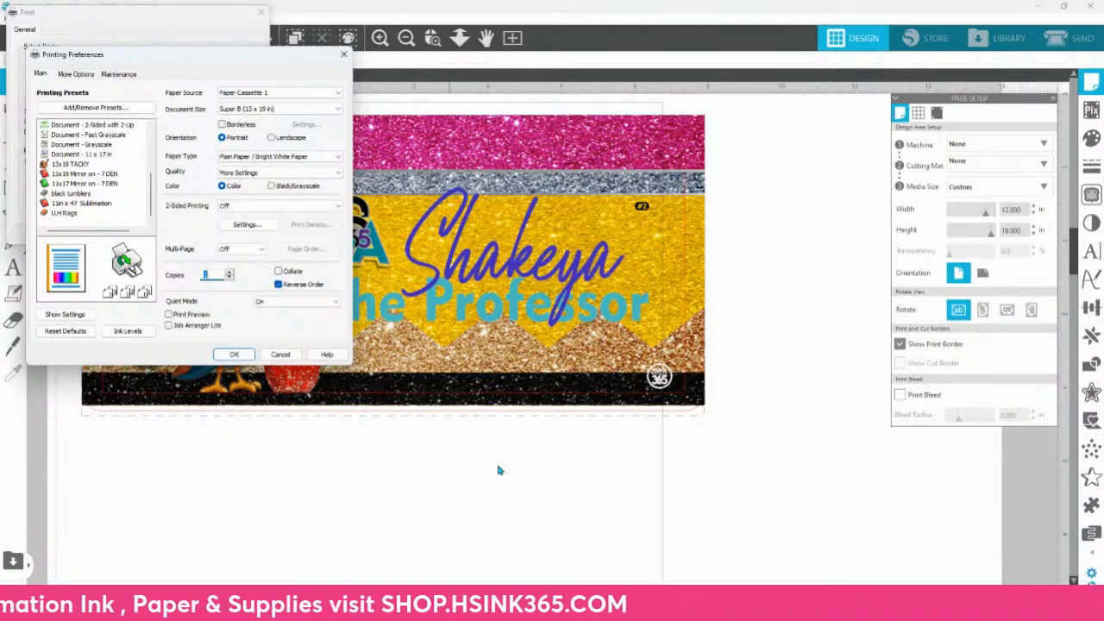
Step: Switch to the Chrome window with the 365 Creative Academy End of Year Sublimation CRASH Course product page
{"action": "left_click", "coordinate": [604, 607]}
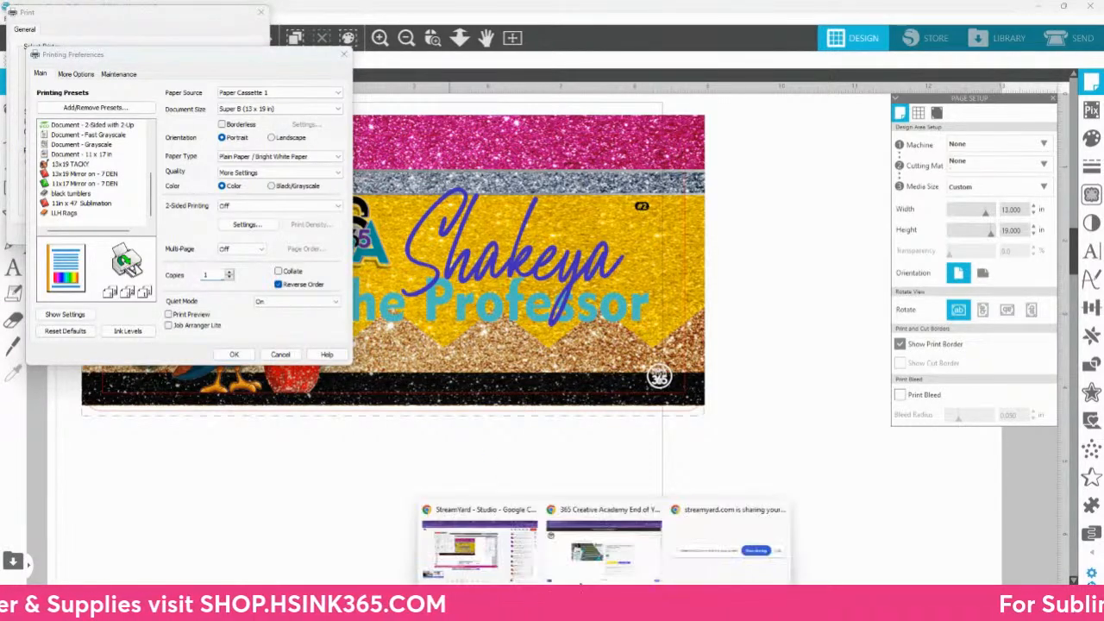
{"action": "left_click", "coordinate": [583, 557]}
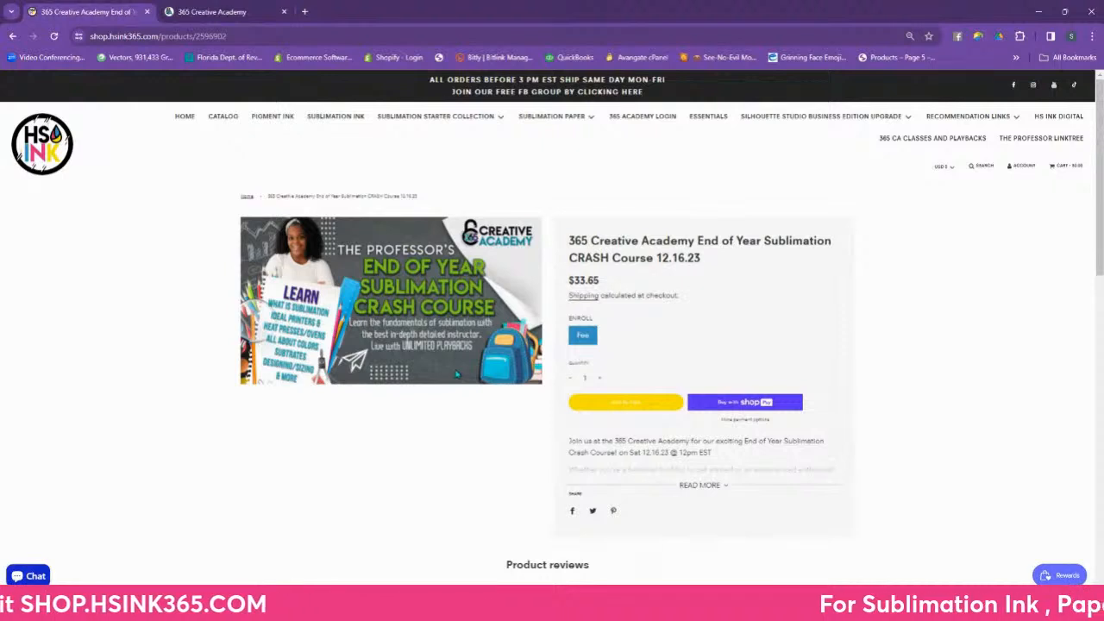